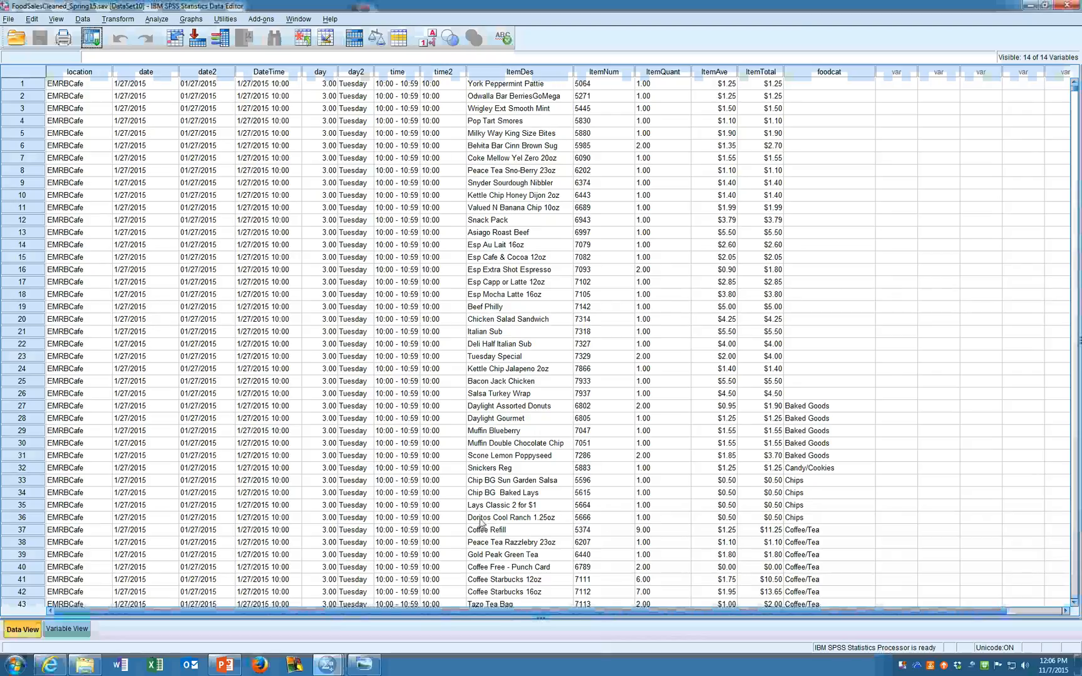
- Create a new, empty syntax file for the food sales dataset
{"action": "left_click", "coordinate": [9, 18]}
{"action": "mouse_move", "coordinate": [33, 39]}
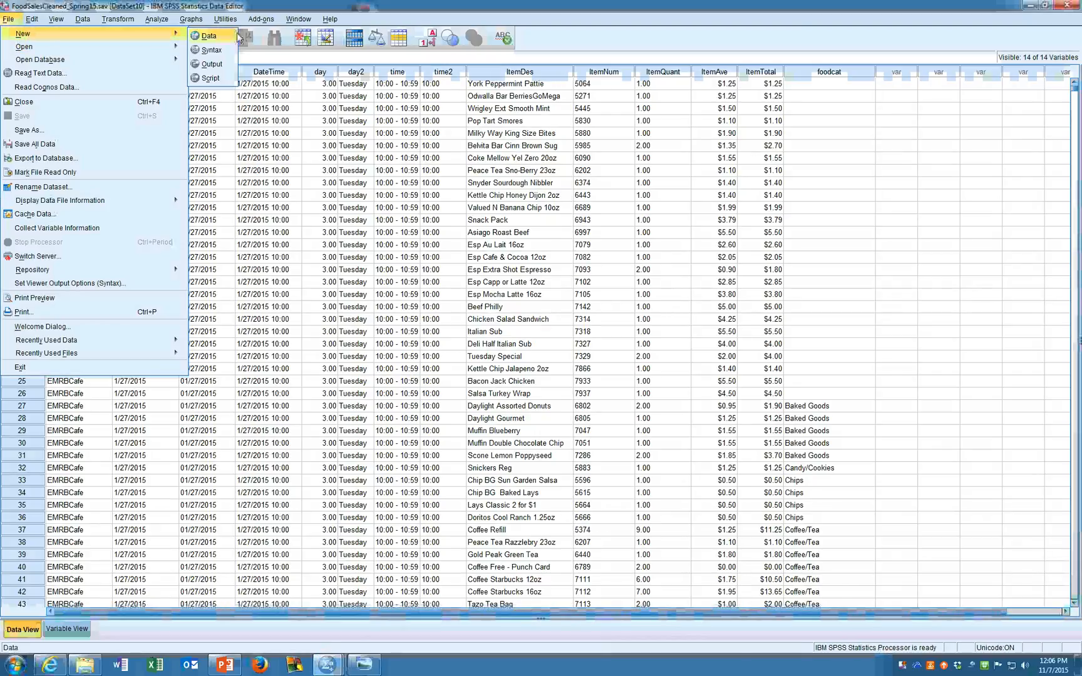
{"action": "left_click", "coordinate": [209, 37]}
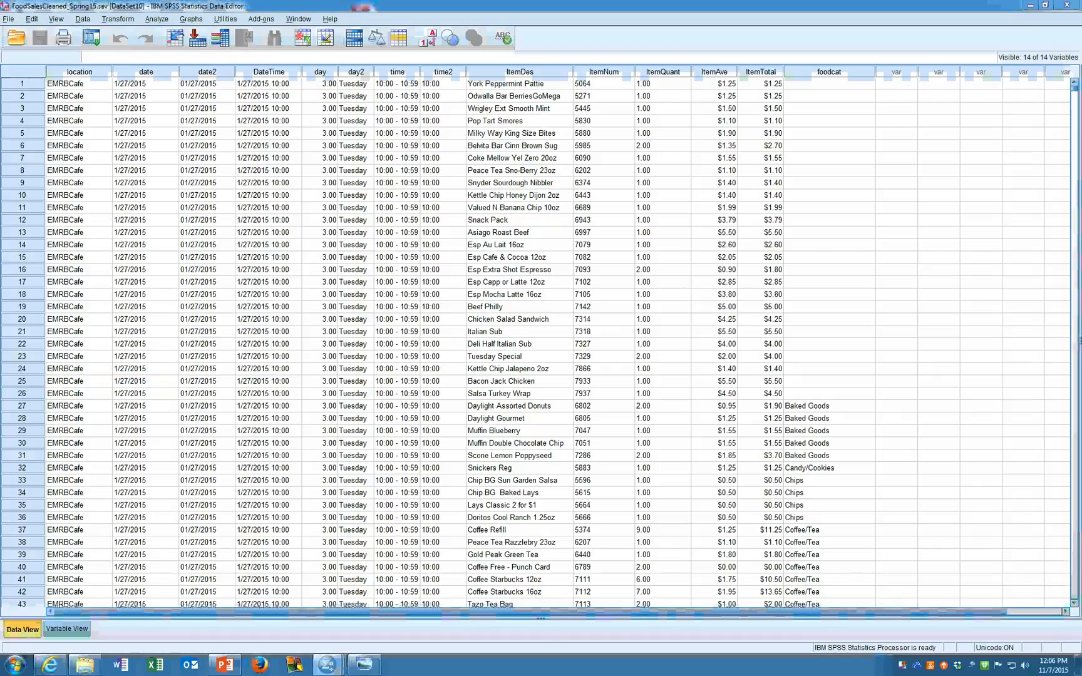
- Write the comment "**create date variable for reporting***." as the first line of the syntax file
{"action": "left_click", "coordinate": [408, 236]}
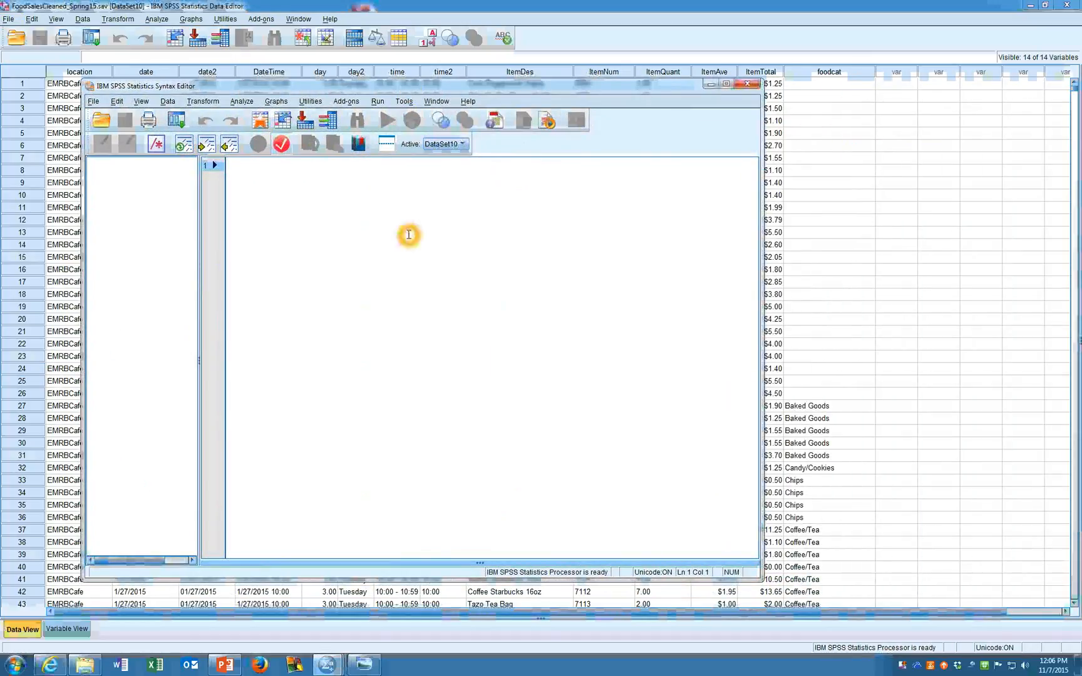
{"action": "left_click", "coordinate": [412, 235]}
{"action": "left_click", "coordinate": [415, 235]}
{"action": "type", "text": "**"}
{"action": "key", "text": "Return"}
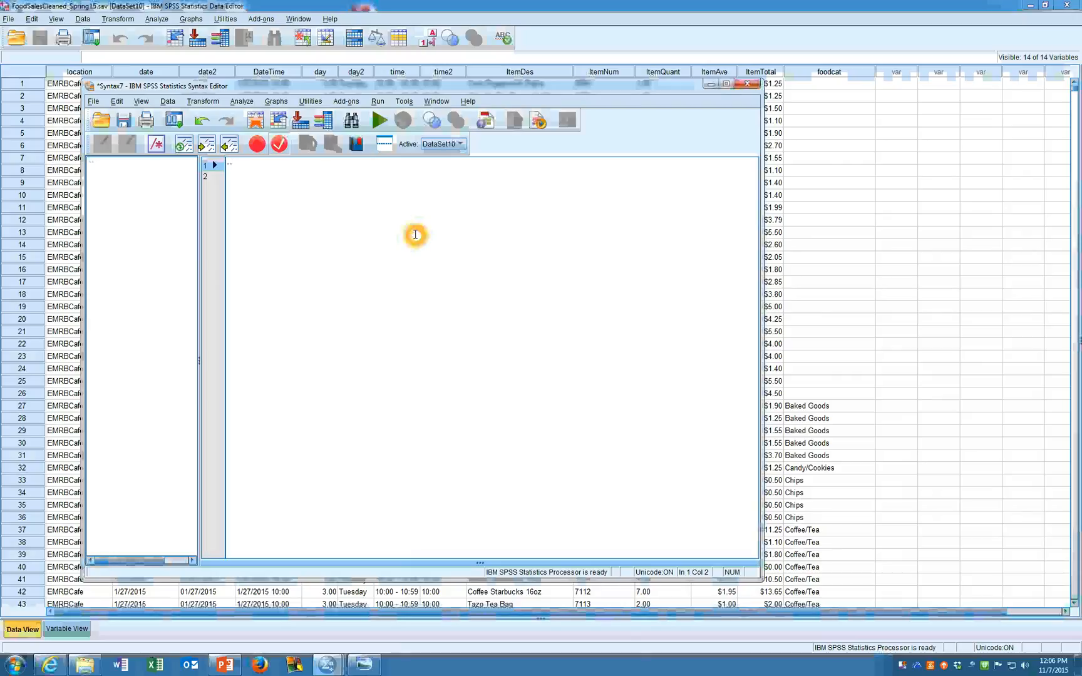
{"action": "type", "text": "create "}
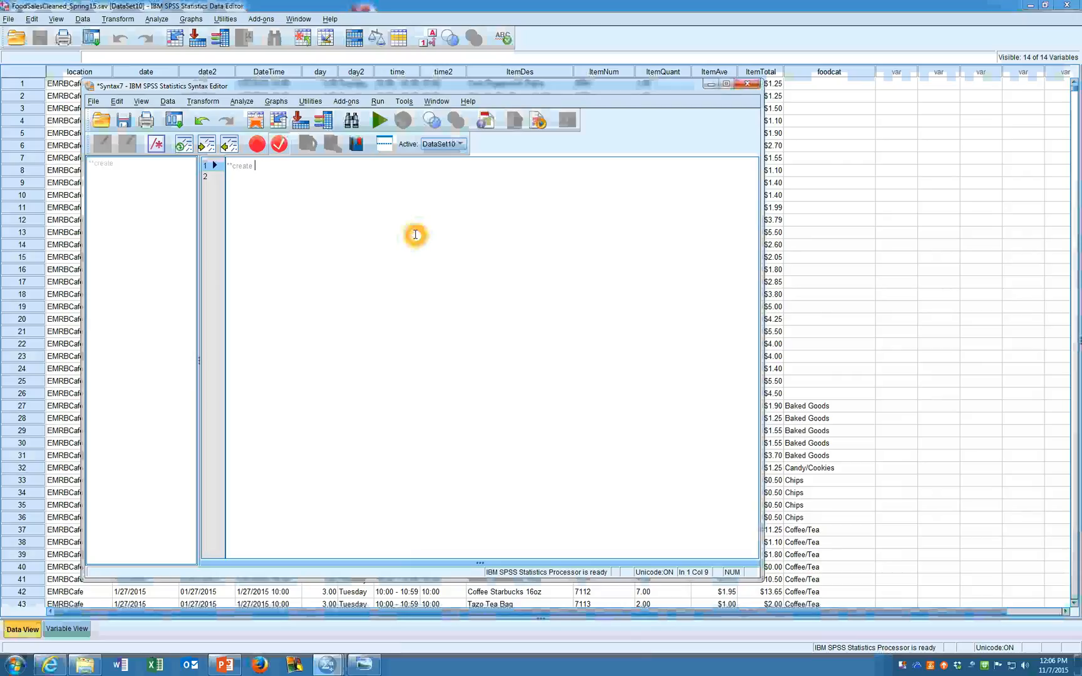
{"action": "type", "text": "date"}
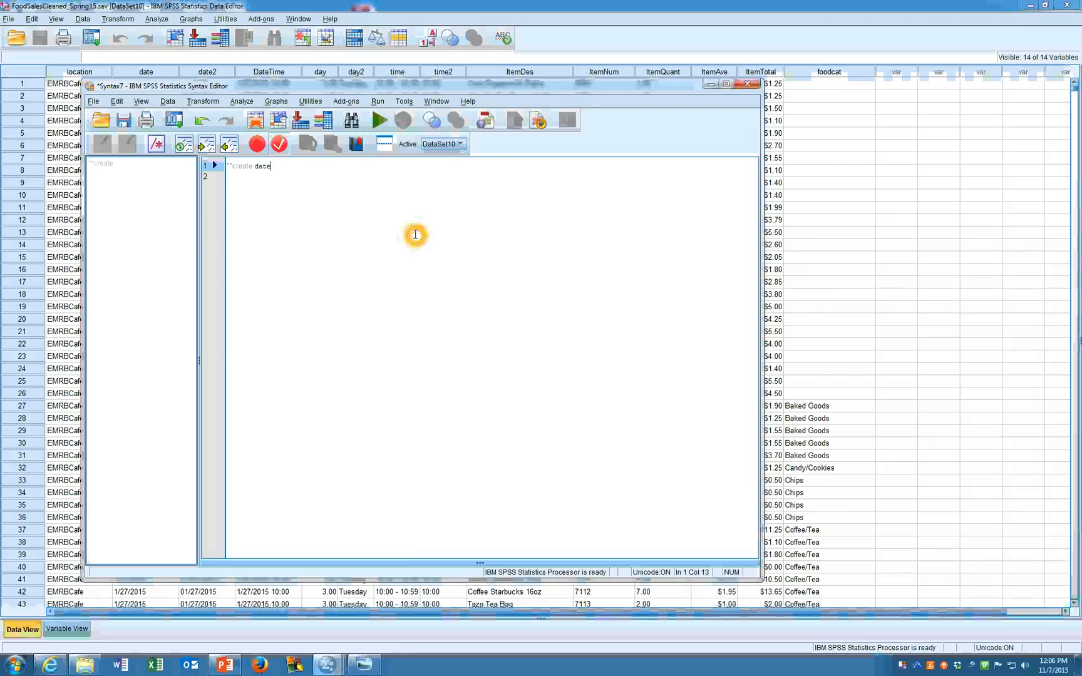
{"action": "type", "text": " variable for repo"}
{"action": "type", "text": "rting."}
{"action": "type", "text": "."}
{"action": "key", "text": "Return"}
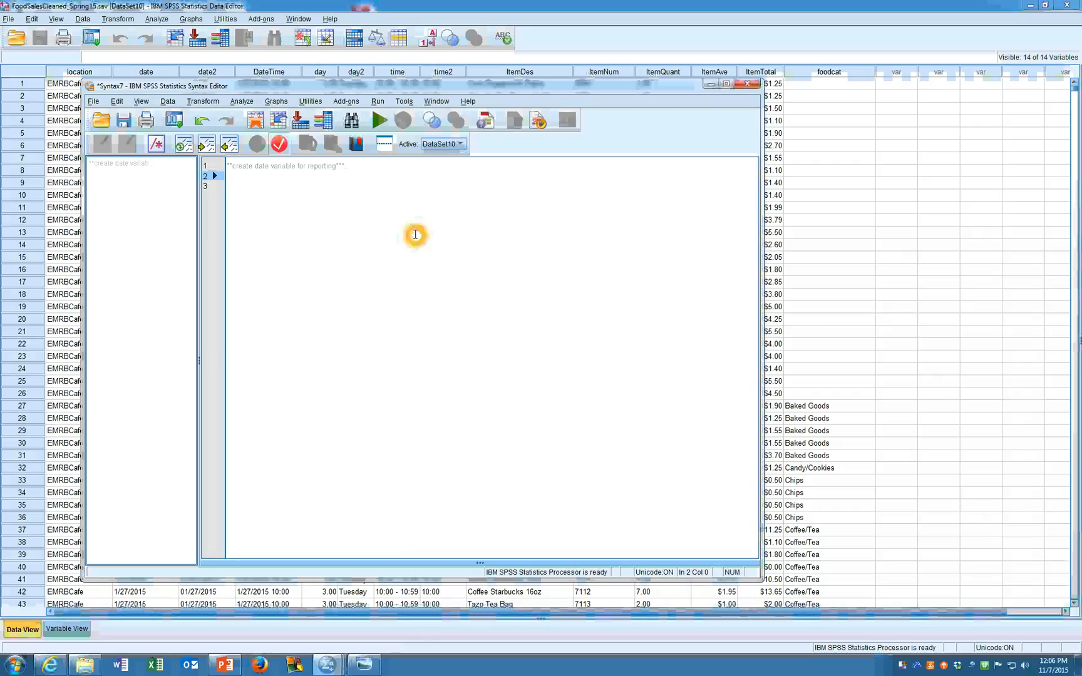
- Add the line "string date3(a20)." to declare date3 as a 20-character string variable
{"action": "type", "text": "string date"}
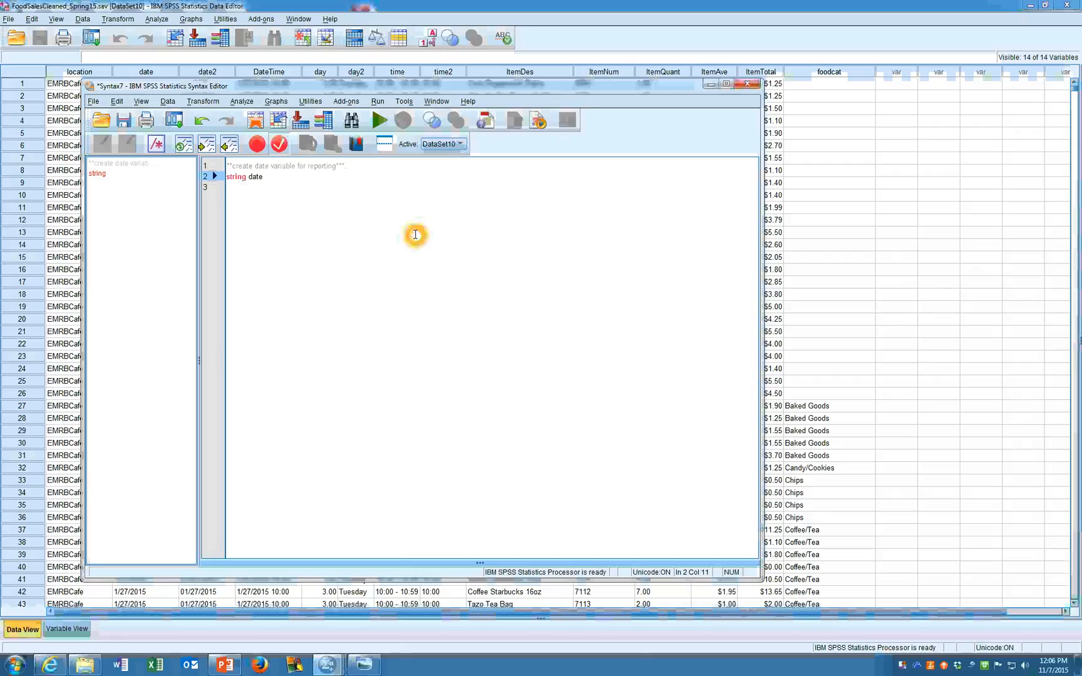
{"action": "type", "text": "3 (a20"}
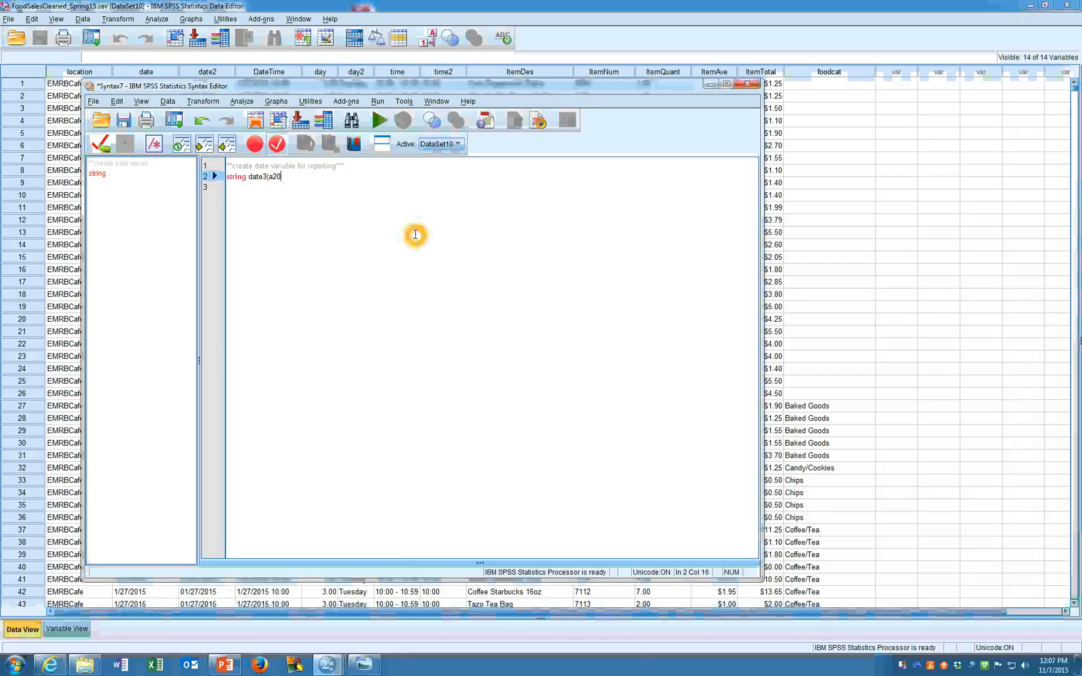
{"action": "type", "text": ")."}
{"action": "key", "text": "Return"}
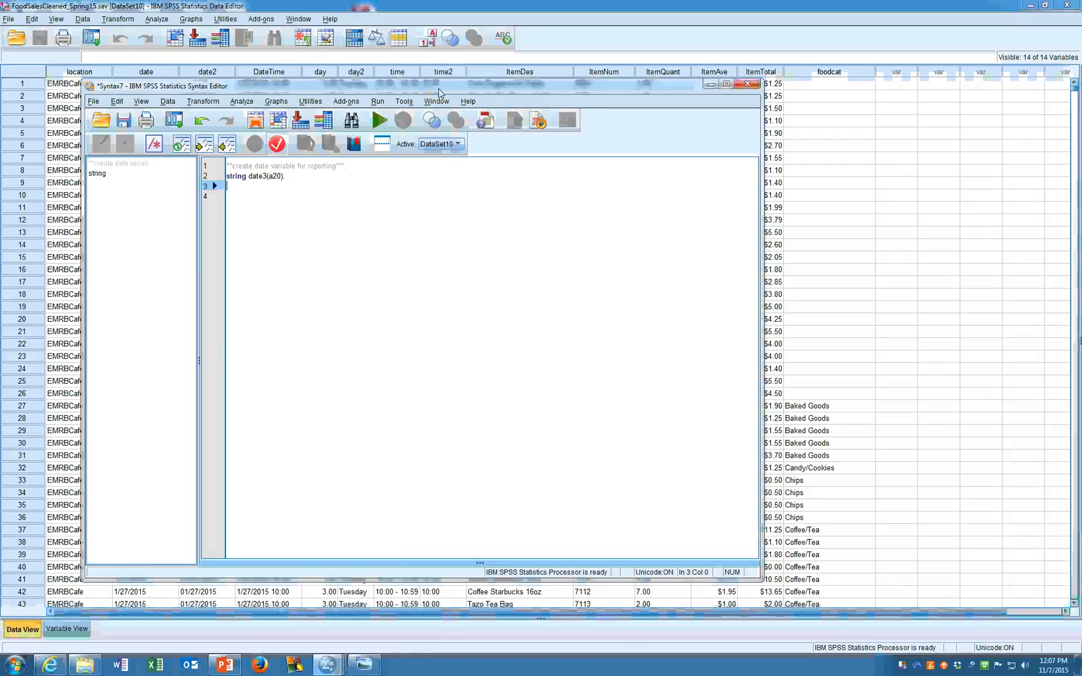
- Move the syntax window lower to uncover the data, and add the lines "compute date3 = date." and "execute."
{"action": "left_click_drag", "start_coordinate": [438, 90], "coordinate": [441, 168]}
{"action": "left_click", "coordinate": [389, 358]}
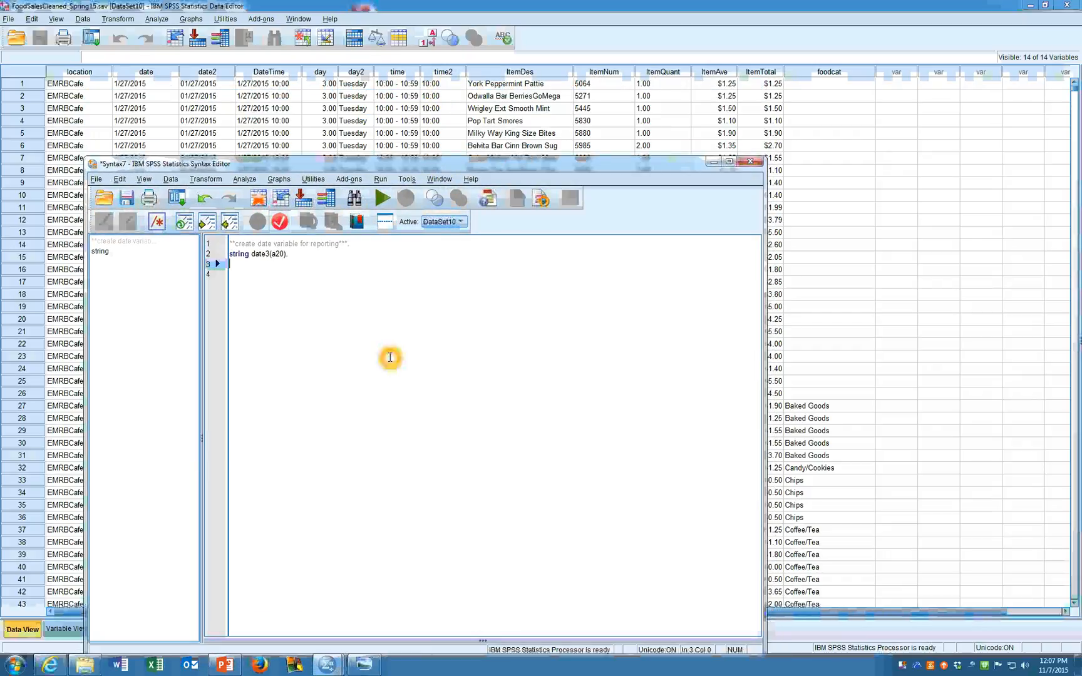
{"action": "type", "text": "compute"}
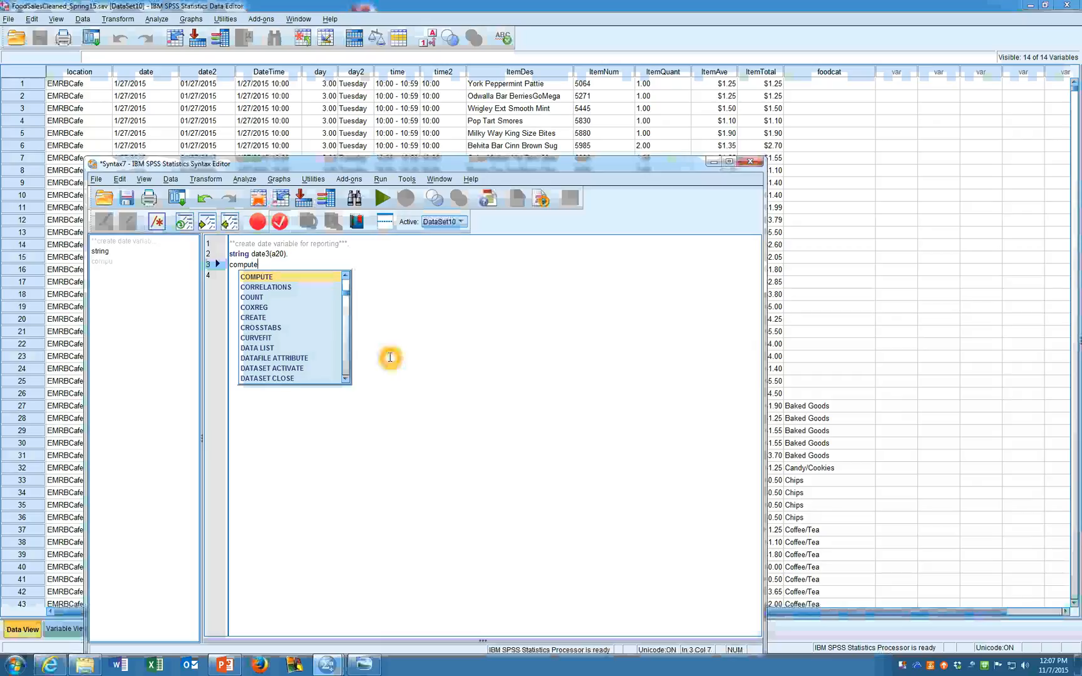
{"action": "type", "text": " date"}
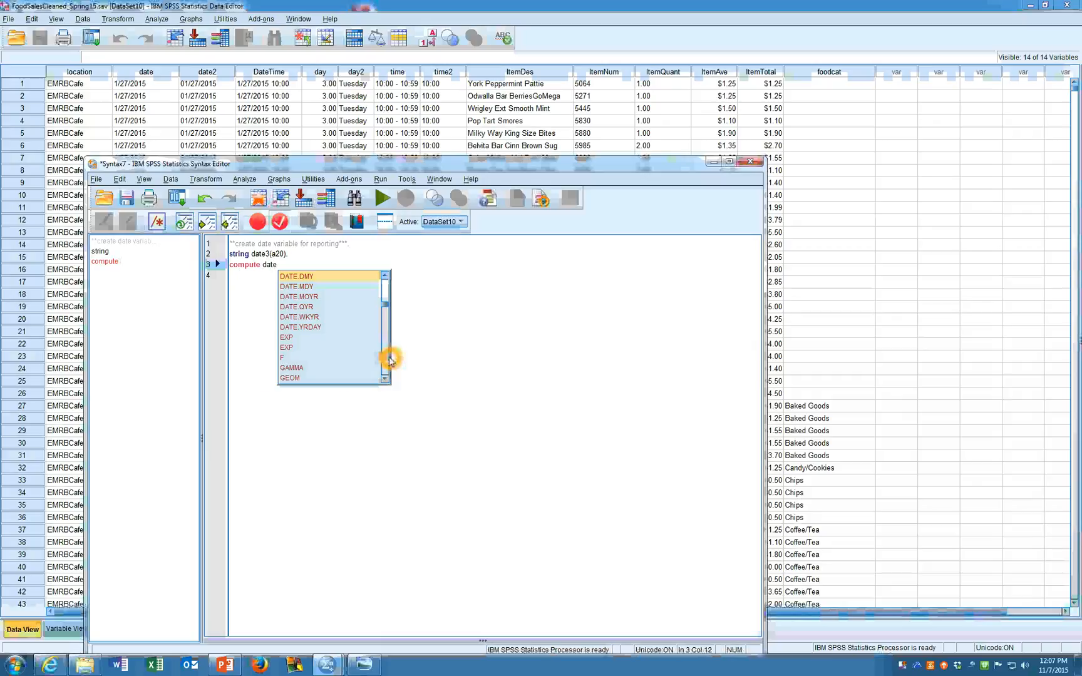
{"action": "type", "text": "3 = "}
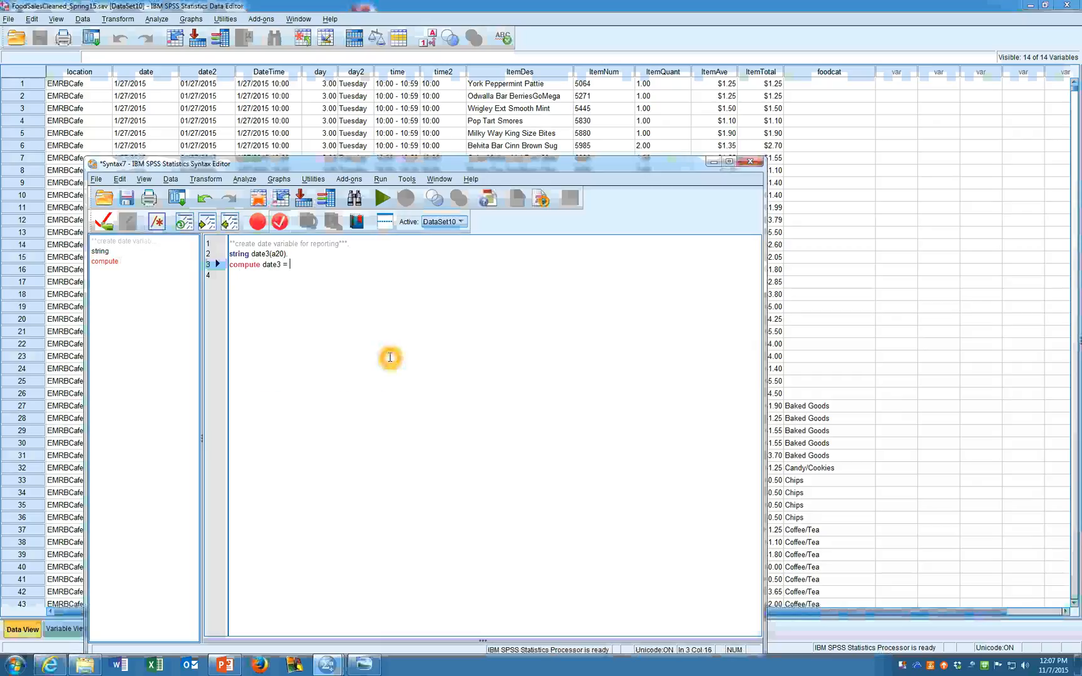
{"action": "type", "text": "date."}
{"action": "key", "text": "Return"}
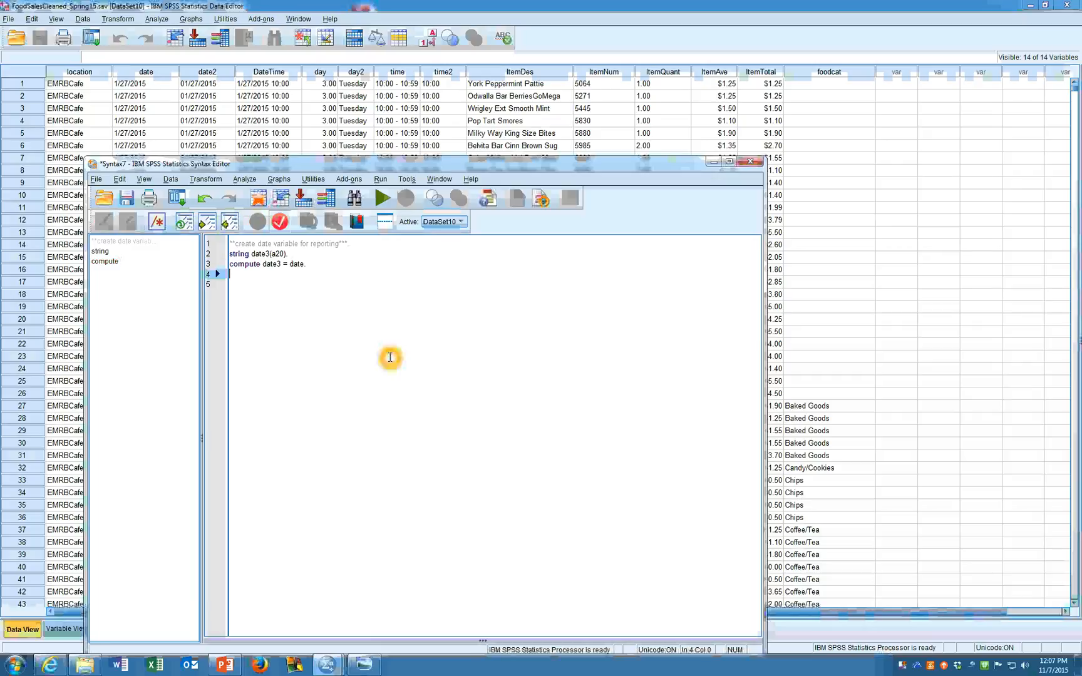
{"action": "type", "text": "execute."}
- Run the string, compute and execute lines, and compare the new date3 column with the date column
{"action": "left_click_drag", "start_coordinate": [261, 276], "coordinate": [229, 254]}
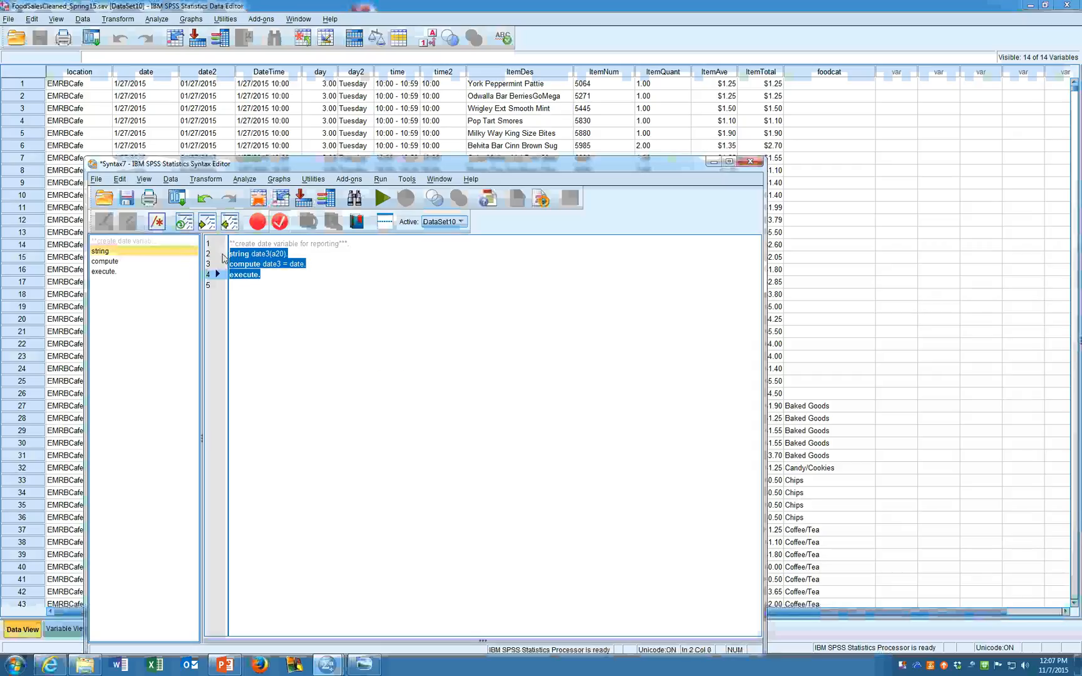
{"action": "left_click", "coordinate": [381, 199]}
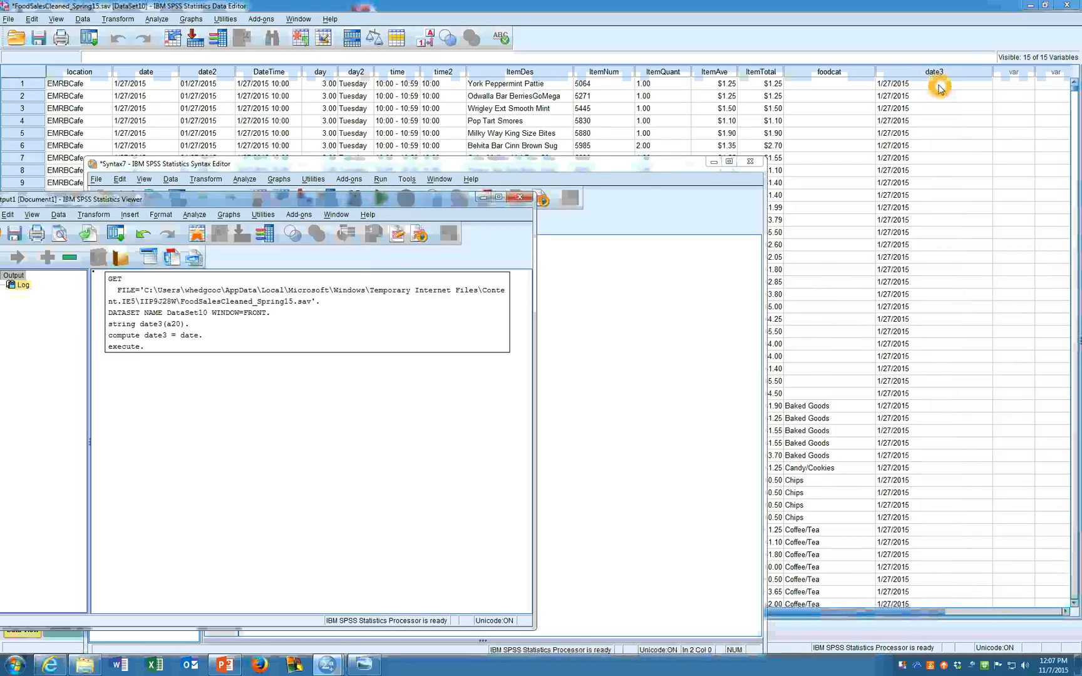
{"action": "left_click", "coordinate": [141, 87]}
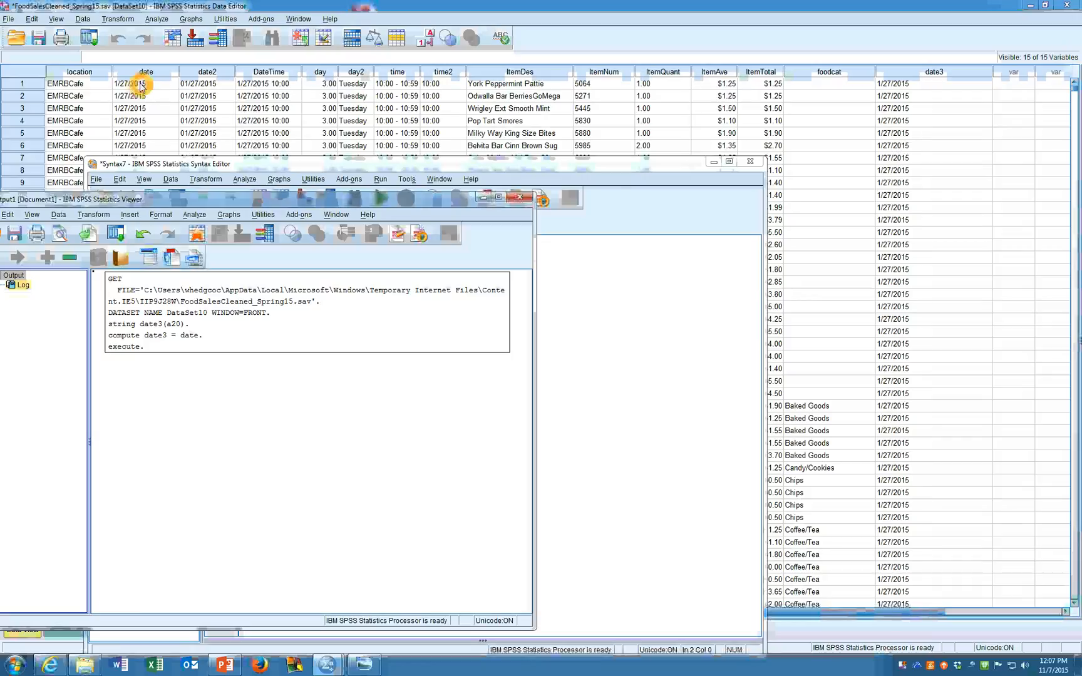
- Return to the syntax file and add the line "alter type date3(adate)." below the execute command
{"action": "left_click", "coordinate": [581, 165]}
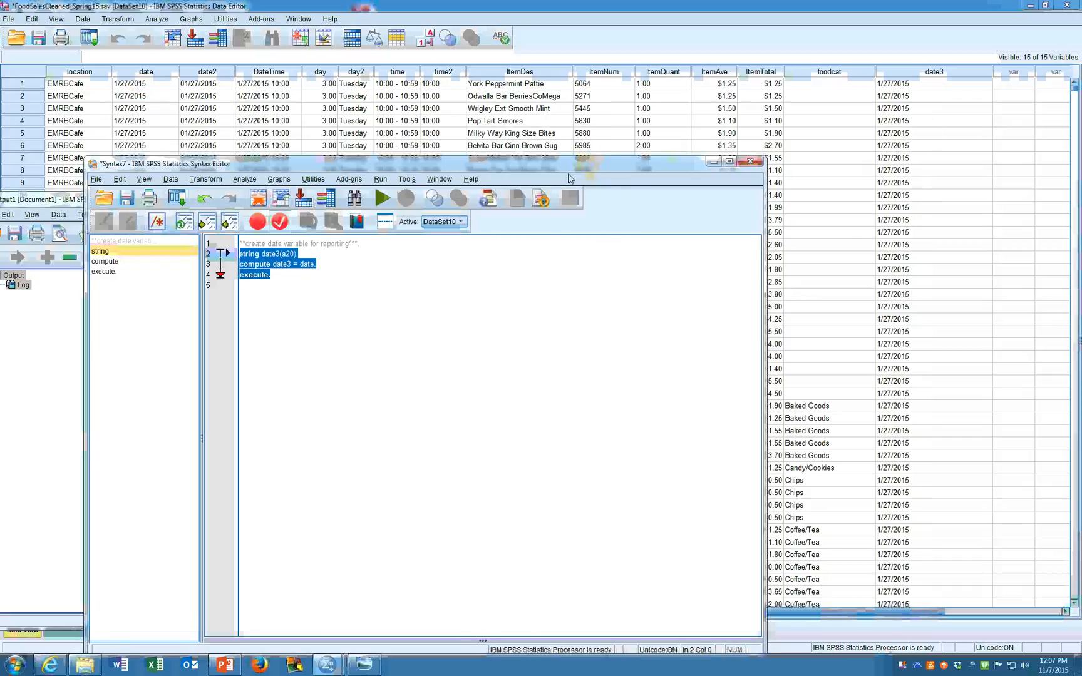
{"action": "left_click", "coordinate": [302, 274]}
{"action": "left_click", "coordinate": [276, 276]}
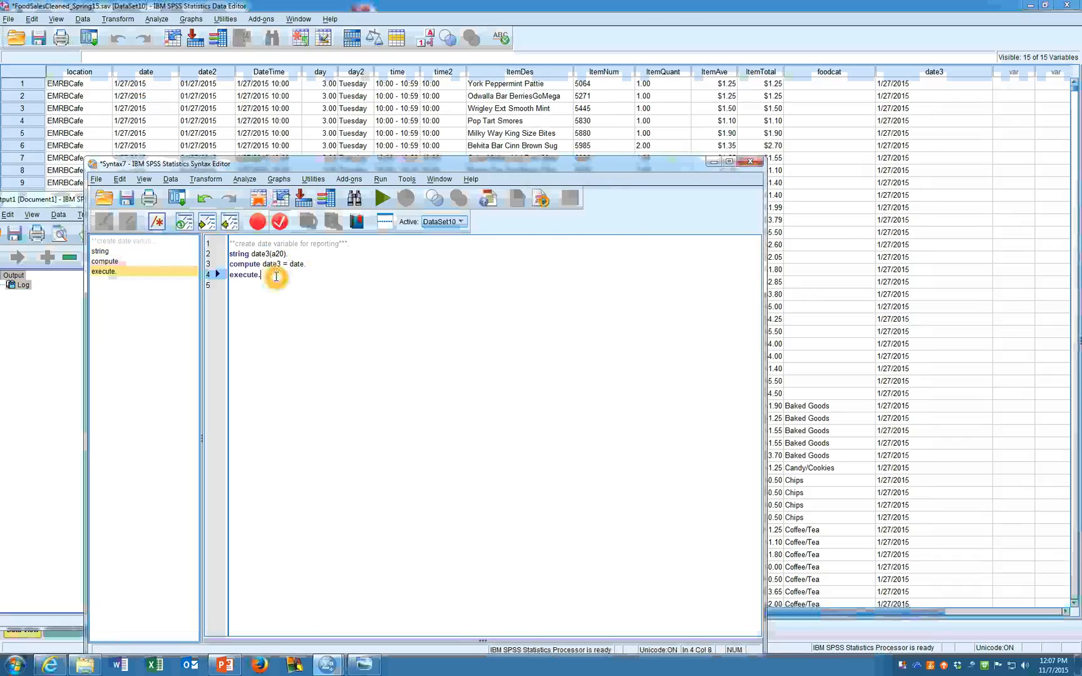
{"action": "key", "text": "Return"}
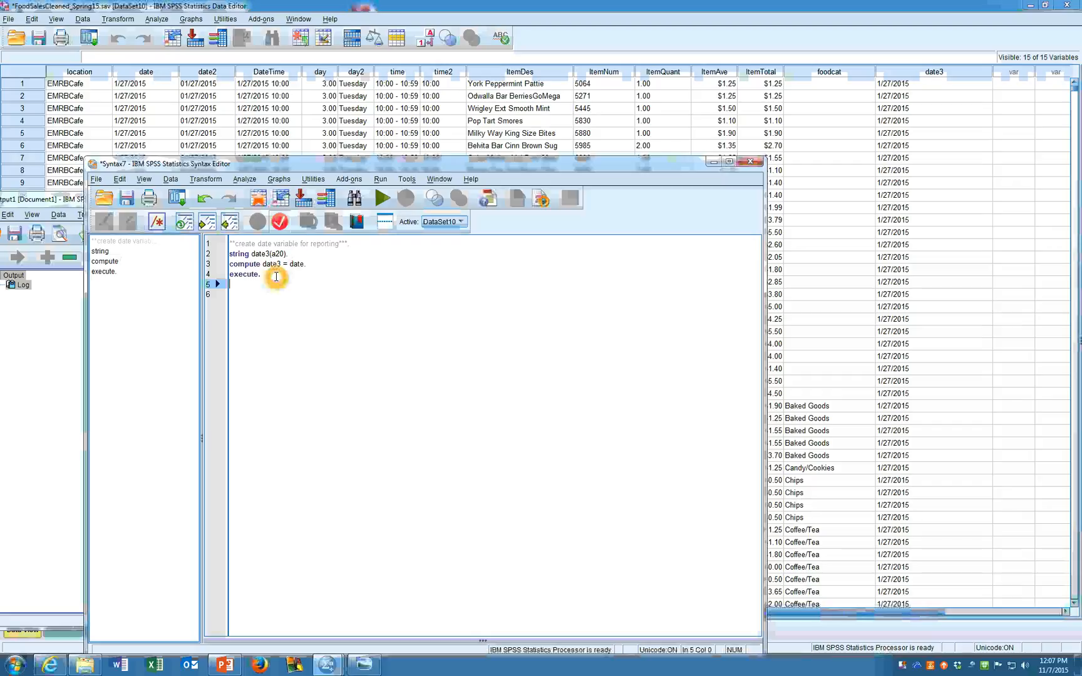
{"action": "type", "text": "alter type date3"}
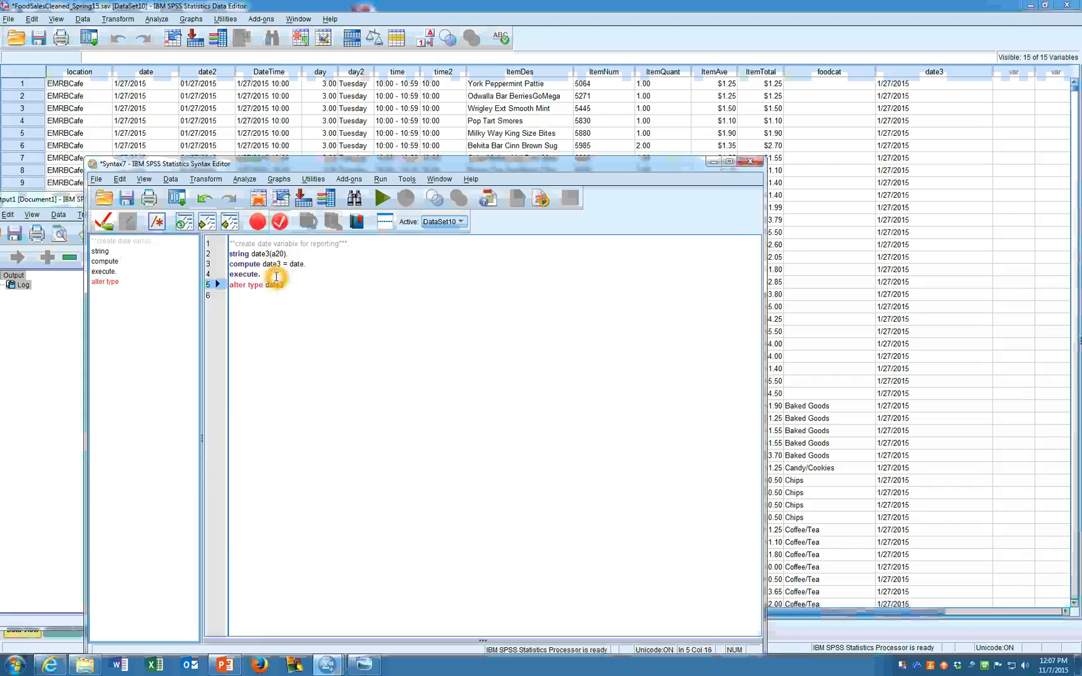
{"action": "type", "text": "(adate)."}
- Move the alter type line up so that it stands above the execute command
{"action": "key", "text": "Up"}
{"action": "key", "text": "Right"}
{"action": "key", "text": "shift+Down"}
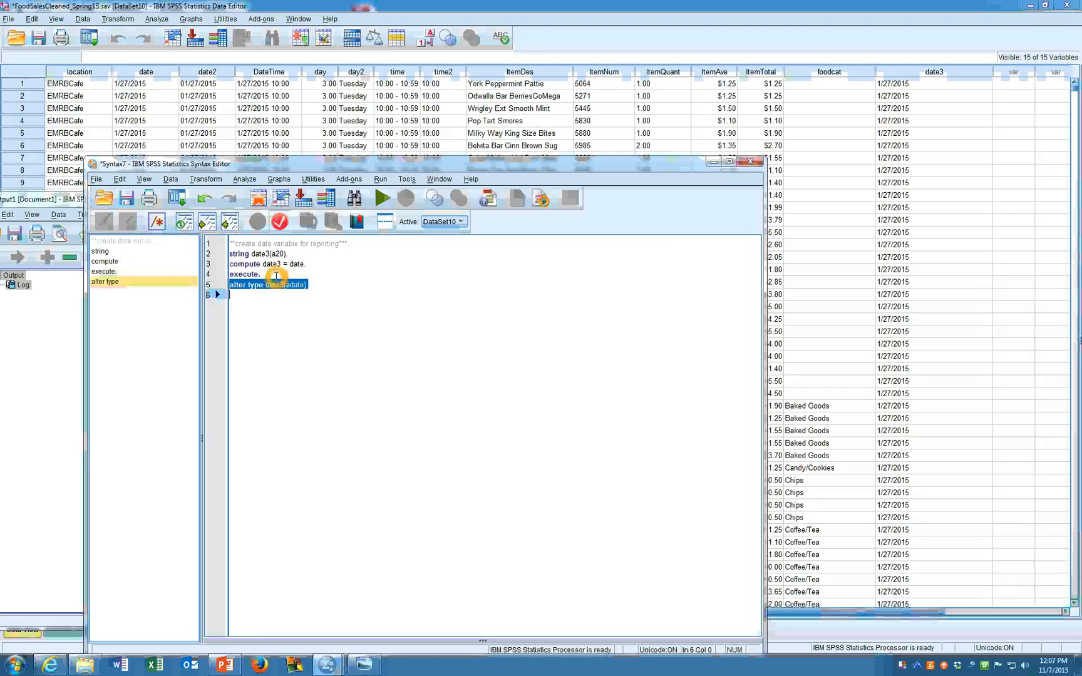
{"action": "key", "text": "ctrl+x"}
{"action": "key", "text": "Up"}
{"action": "key", "text": "ctrl+v"}
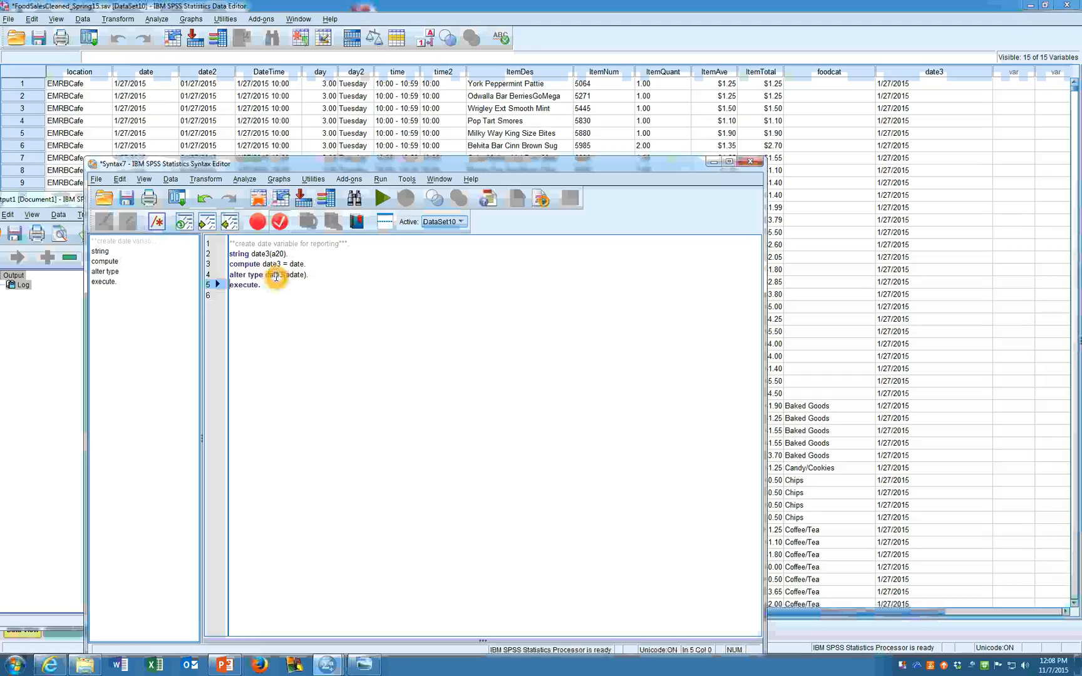
- Run only the alter type and execute lines to convert date3 to the adate format
{"action": "left_click", "coordinate": [267, 289]}
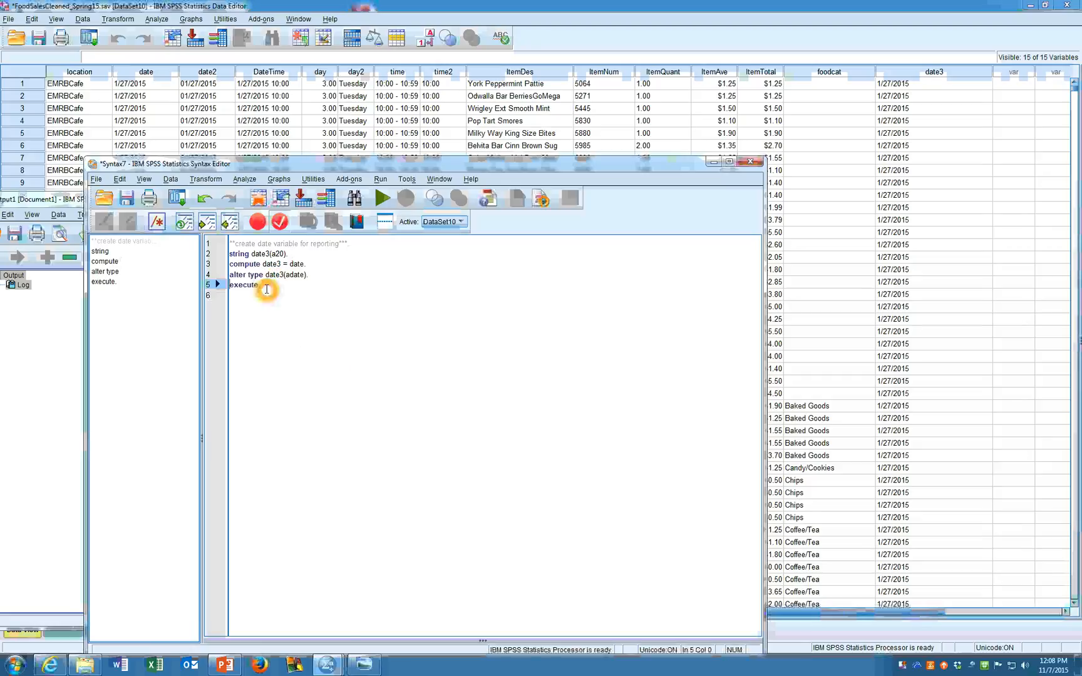
{"action": "left_click_drag", "start_coordinate": [267, 289], "coordinate": [228, 276]}
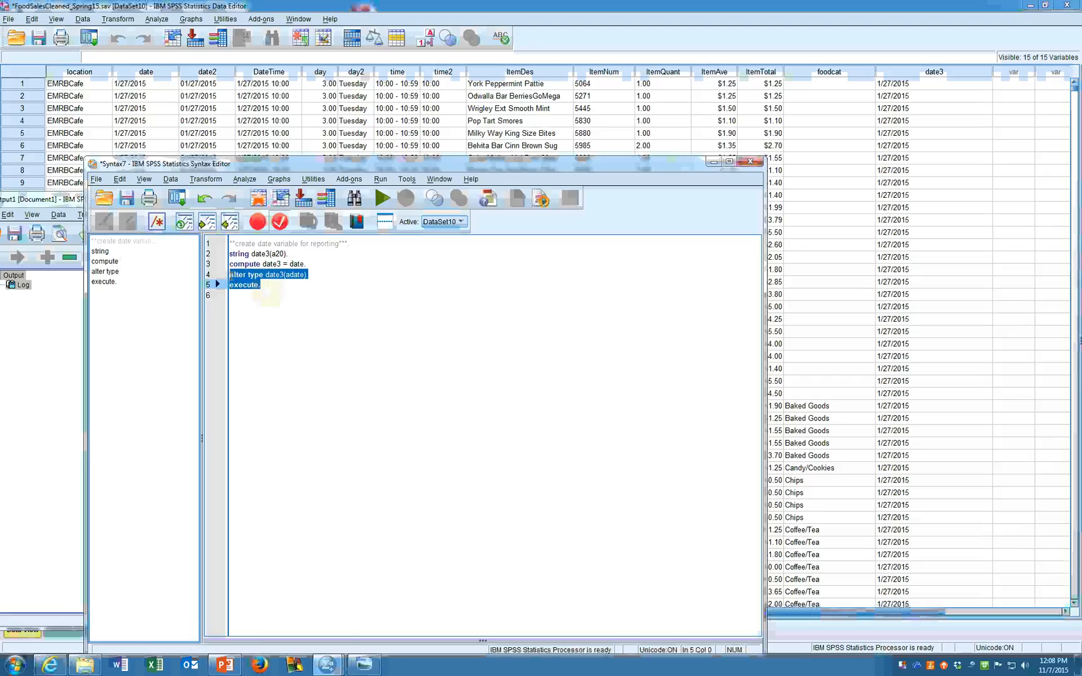
{"action": "left_click", "coordinate": [384, 201]}
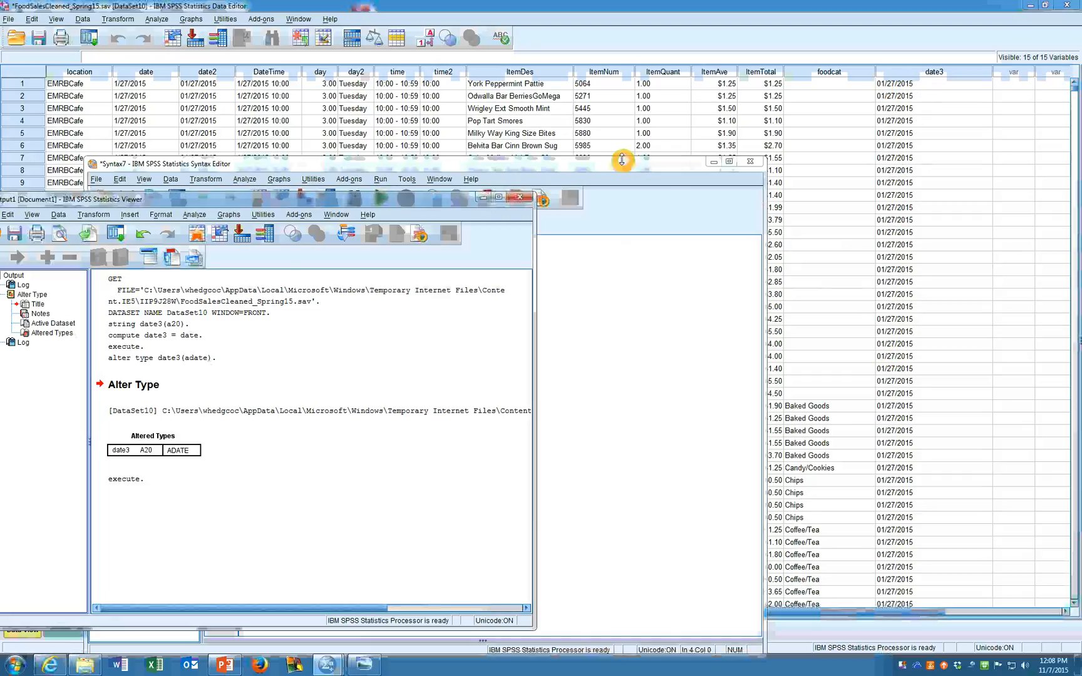
- Minimize the output and syntax windows, check date3's type in the variable definitions, and return to the data rows
{"action": "left_click_drag", "start_coordinate": [622, 161], "coordinate": [690, 138]}
{"action": "left_click_drag", "start_coordinate": [548, 144], "coordinate": [737, 110]}
{"action": "left_click_drag", "start_coordinate": [162, 200], "coordinate": [318, 160]}
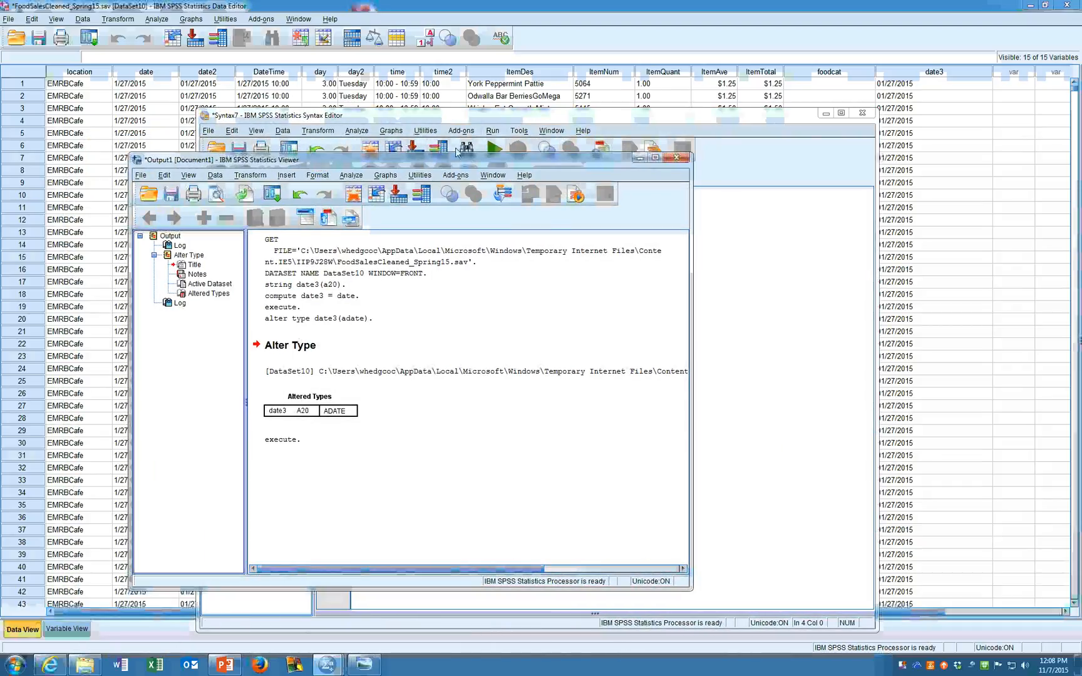
{"action": "left_click", "coordinate": [639, 157]}
{"action": "left_click", "coordinate": [826, 113]}
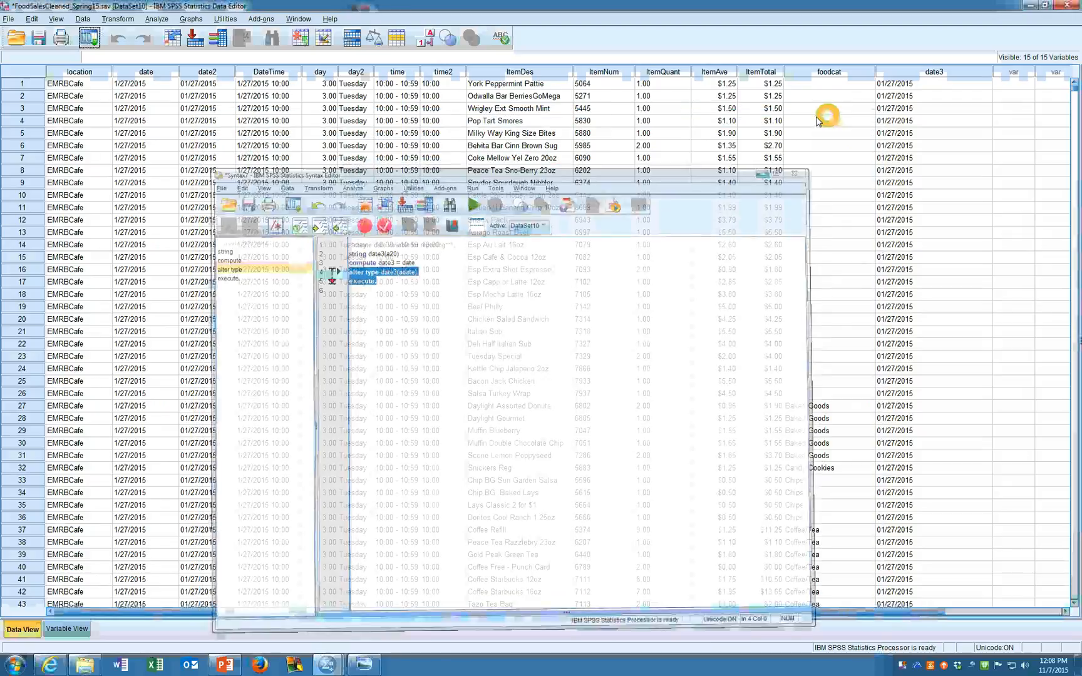
{"action": "left_click", "coordinate": [64, 630]}
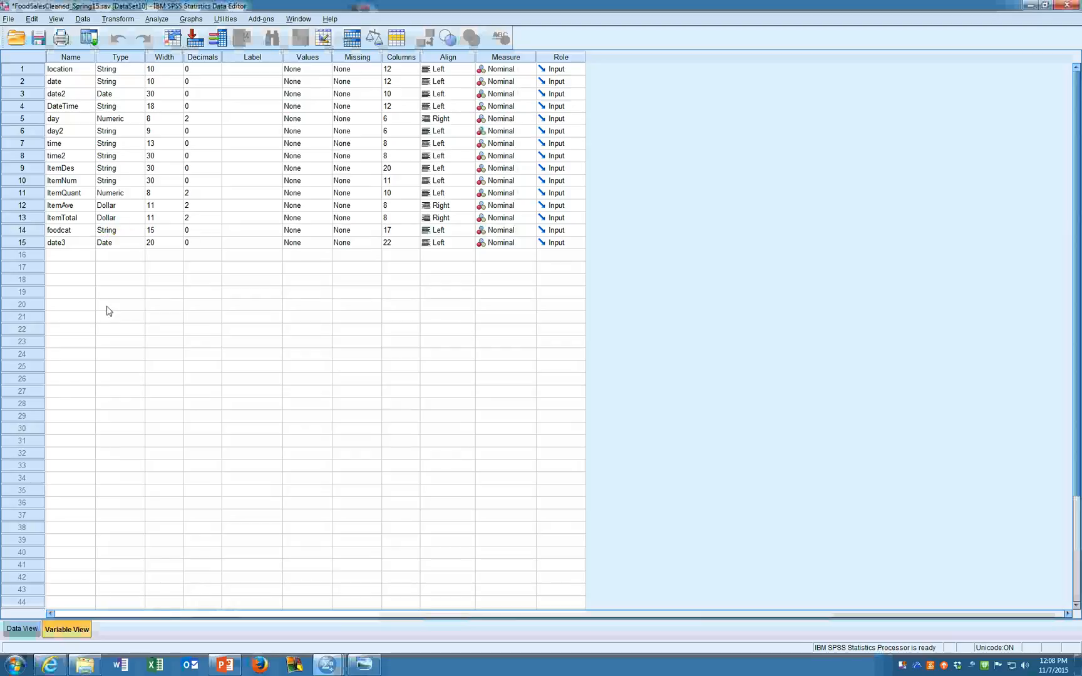
{"action": "left_click", "coordinate": [29, 631]}
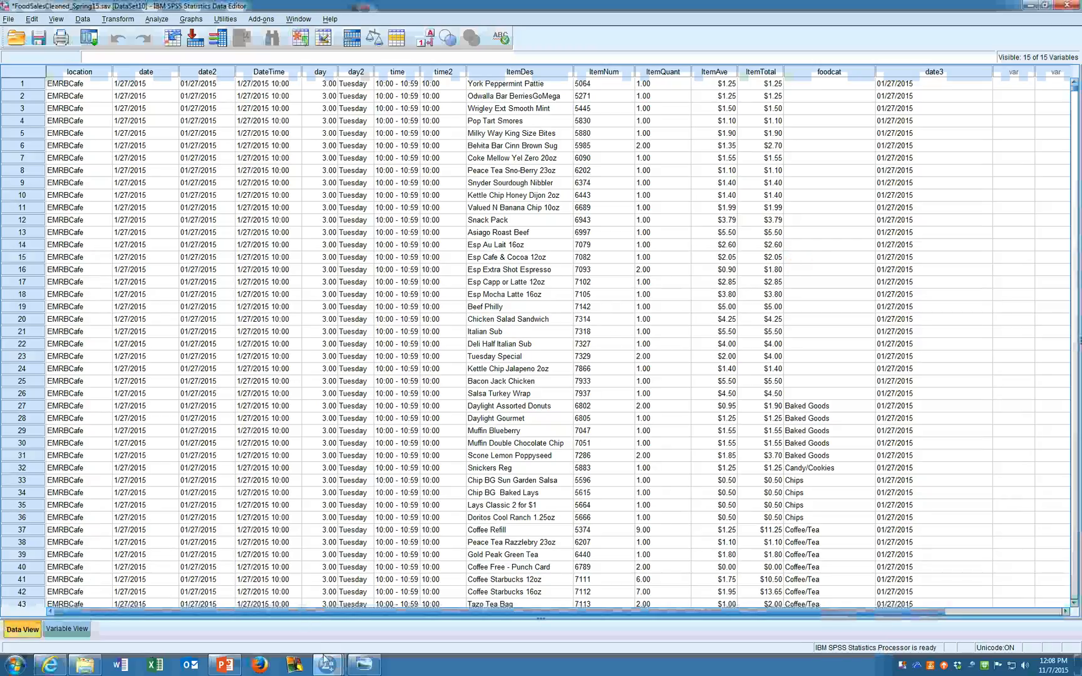
- Bring the Syntax7 window back to the front and open the help topics
{"action": "mouse_move", "coordinate": [328, 669]}
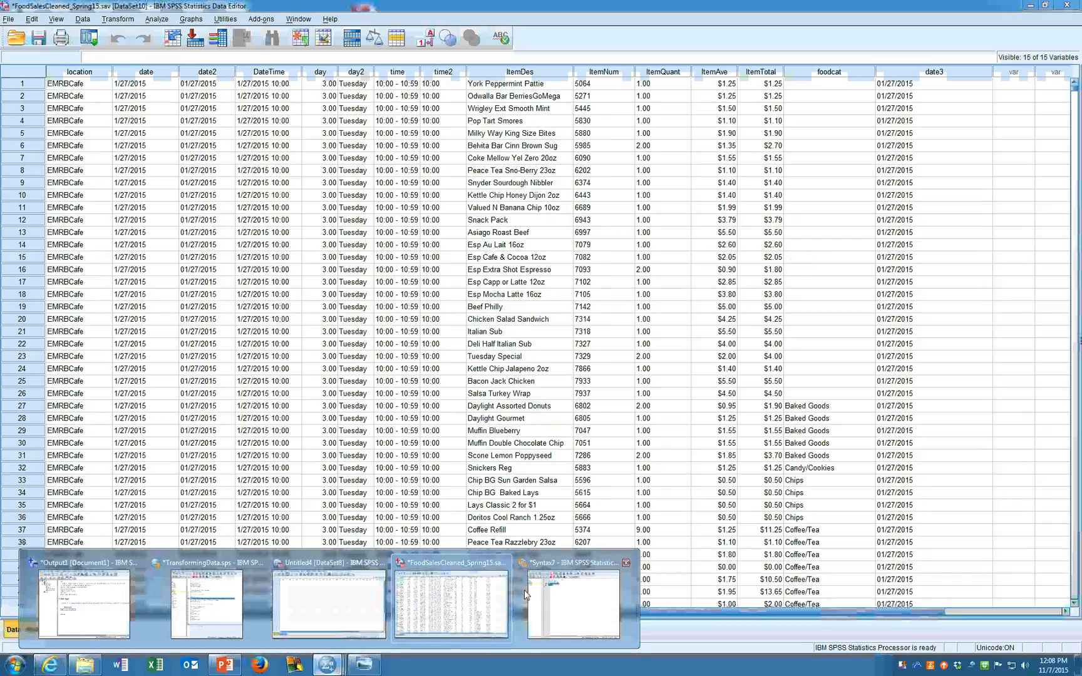
{"action": "left_click", "coordinate": [561, 583]}
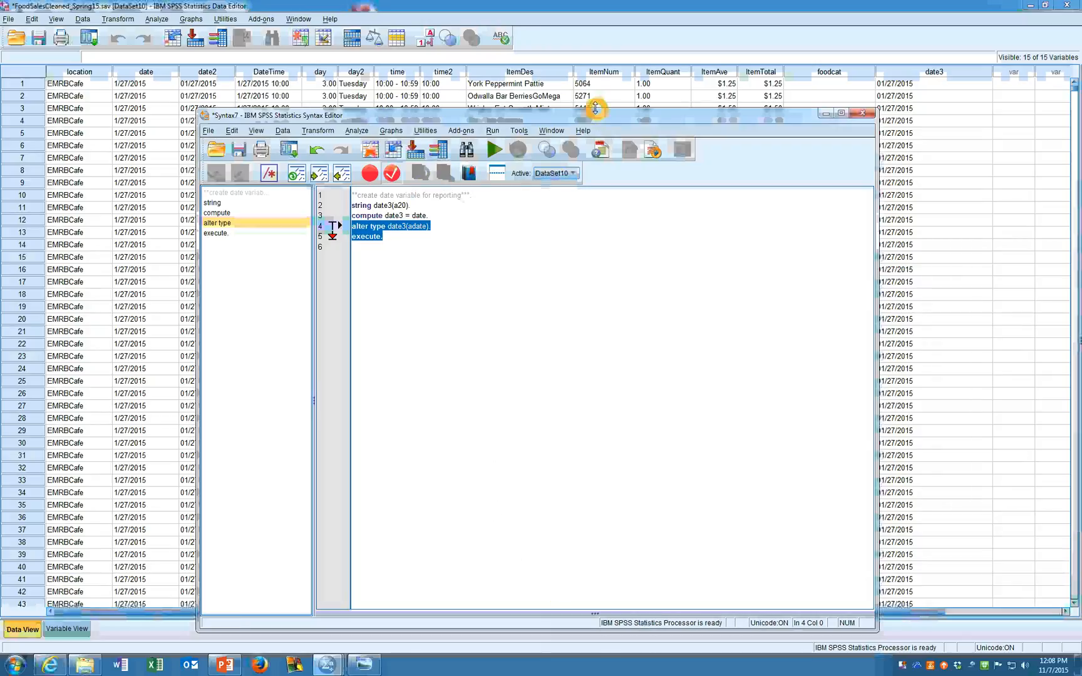
{"action": "left_click", "coordinate": [581, 130]}
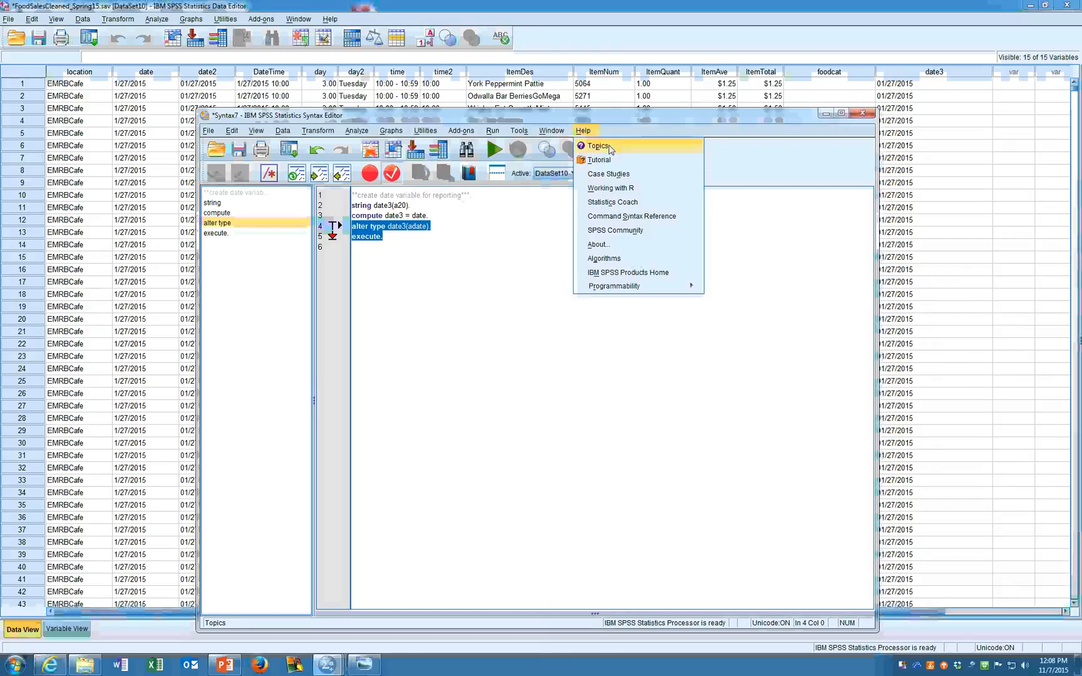
{"action": "left_click", "coordinate": [587, 144]}
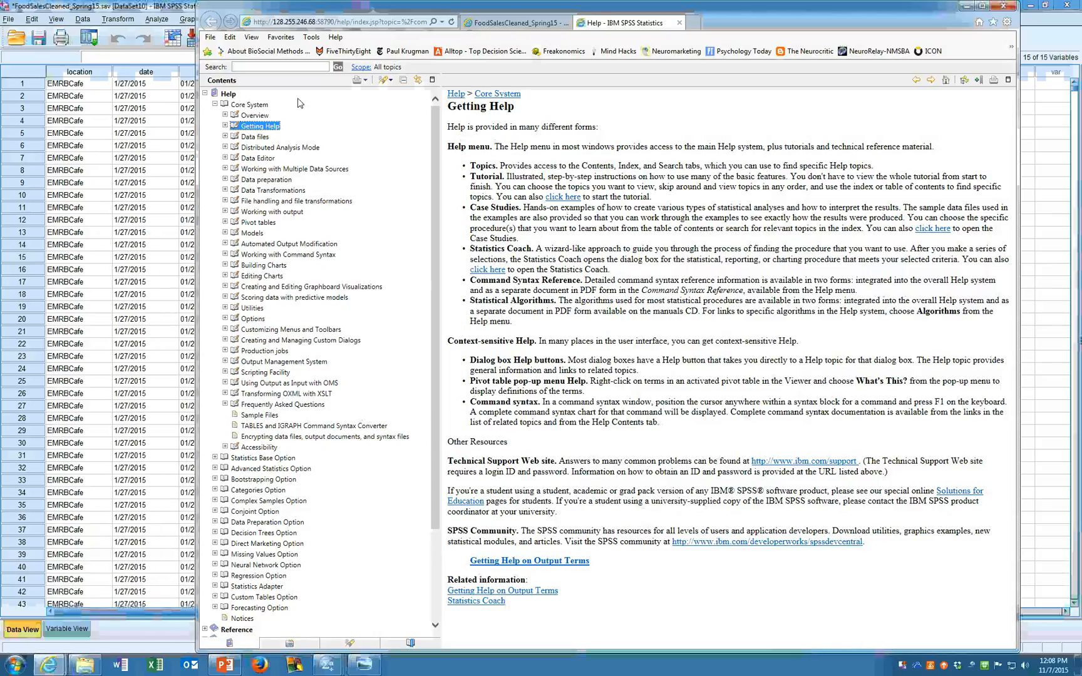
- Search the help for "date time formats" and open the Date and Time Formats topic
{"action": "left_click", "coordinate": [277, 66]}
{"action": "type", "text": "date time fo"}
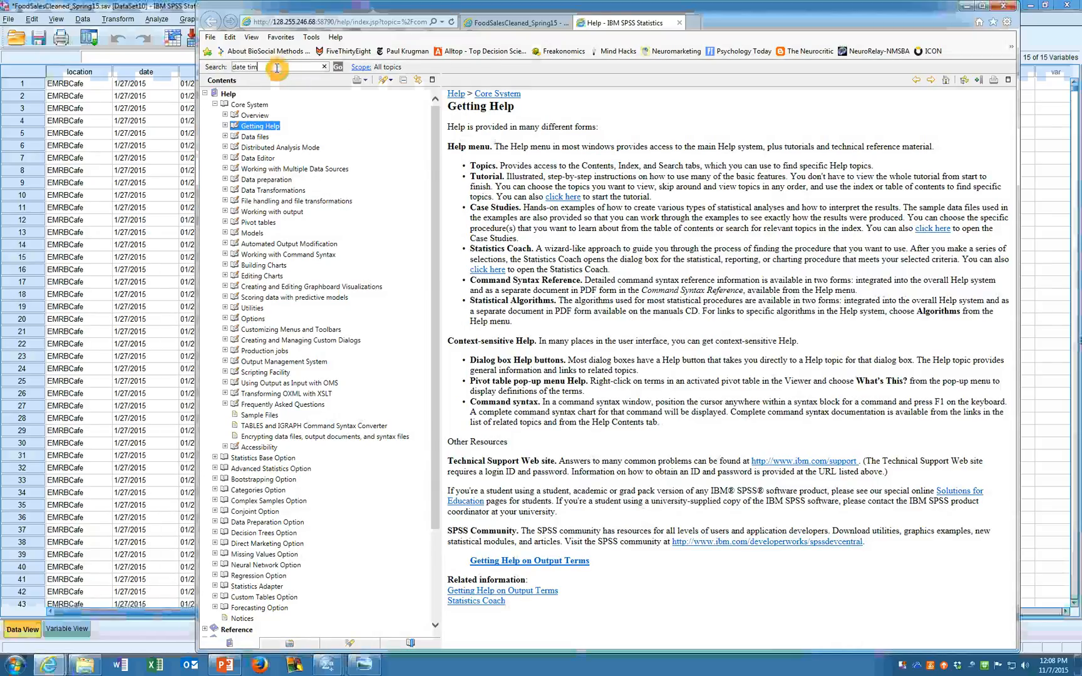
{"action": "type", "text": "rmats"}
{"action": "key", "text": "Return"}
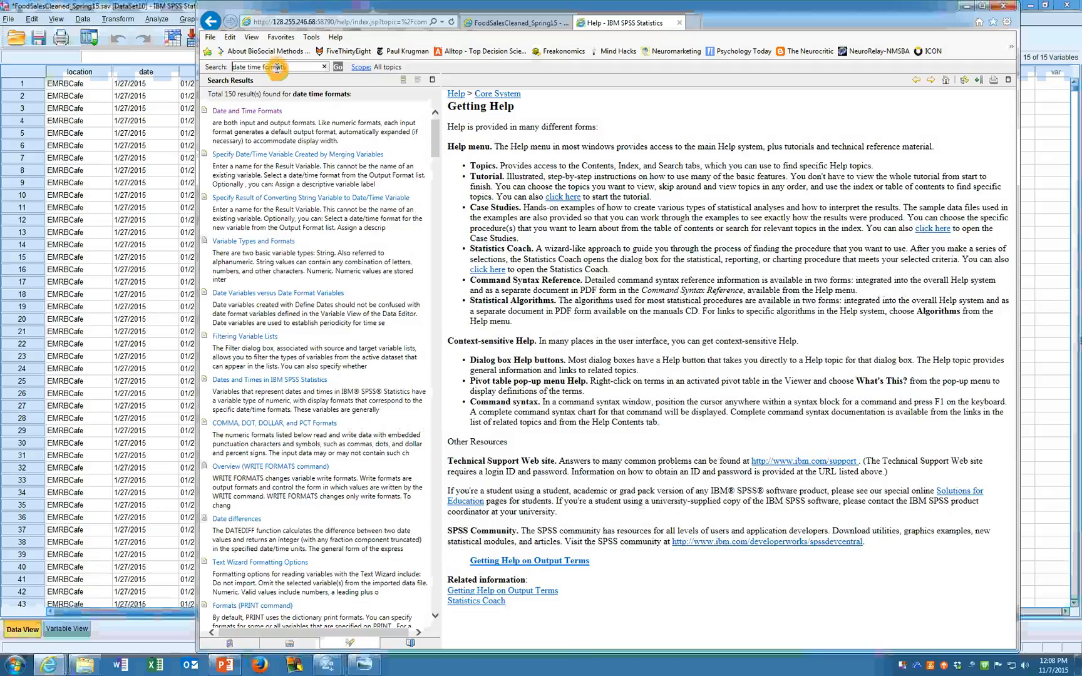
{"action": "left_click", "coordinate": [259, 114]}
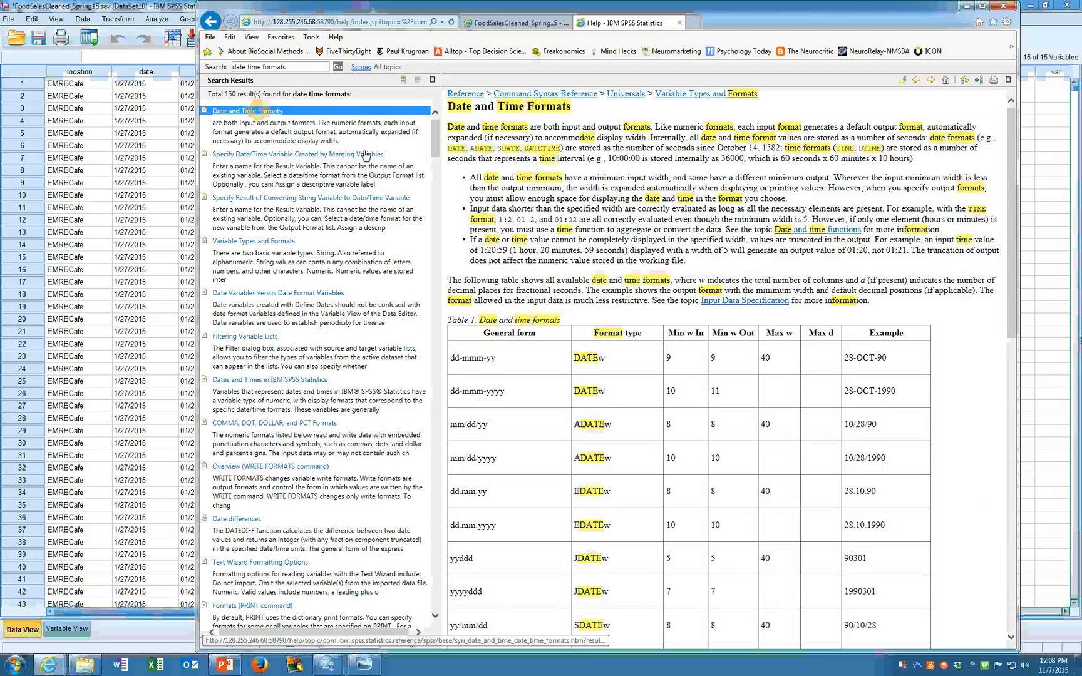
- Look through the table of date and time formats to its end, and close the help page and minimize the browser
{"action": "scroll", "coordinate": [764, 265], "scroll_direction": "down", "scroll_amount": 3}
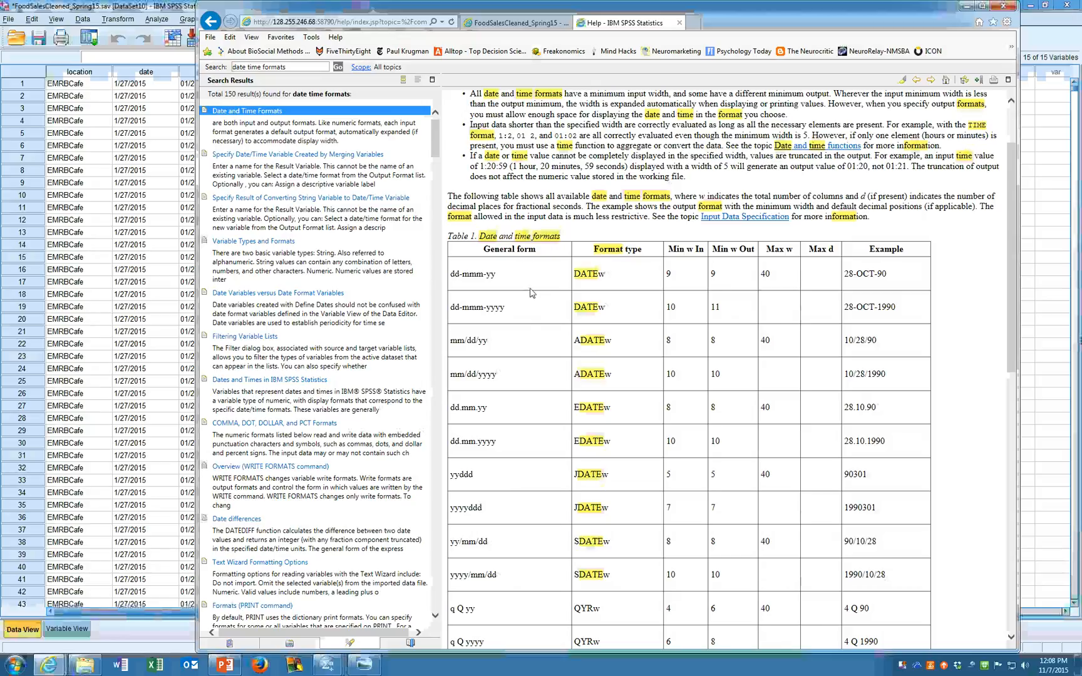
{"action": "scroll", "coordinate": [548, 529], "scroll_direction": "down", "scroll_amount": 2}
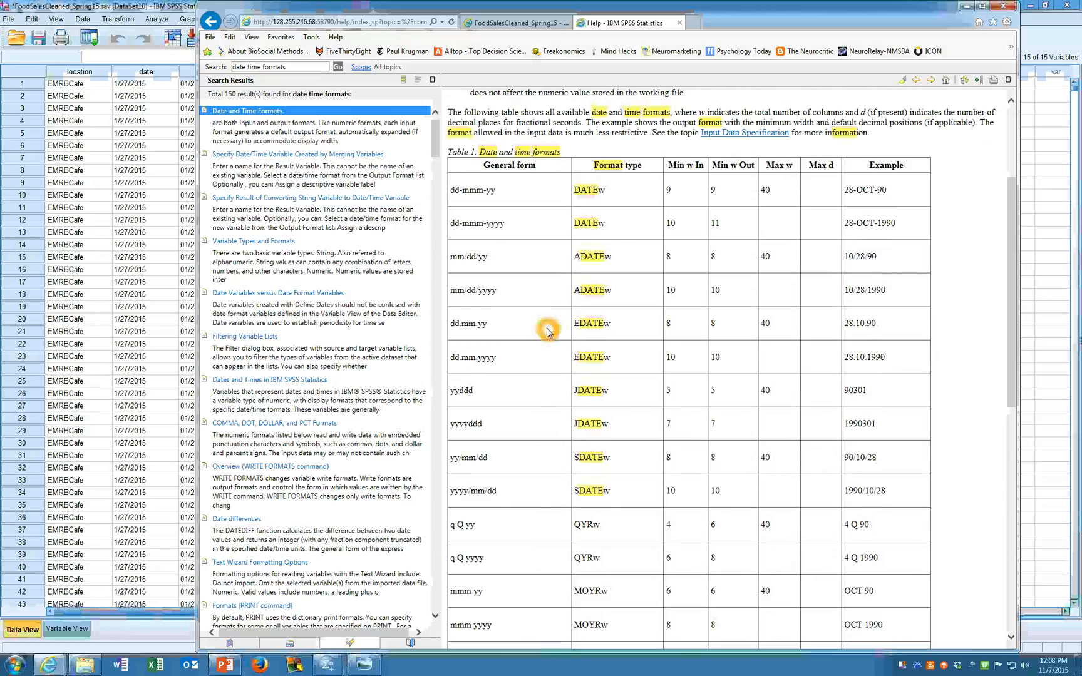
{"action": "scroll", "coordinate": [546, 332], "scroll_direction": "down", "scroll_amount": 4}
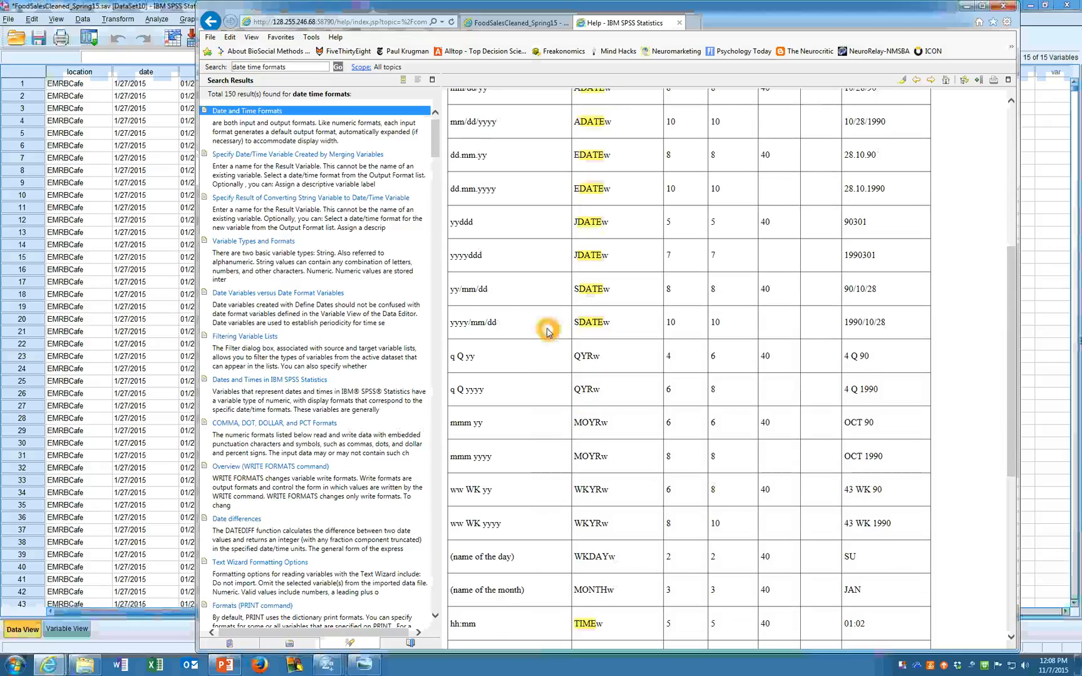
{"action": "scroll", "coordinate": [548, 332], "scroll_direction": "down", "scroll_amount": 8}
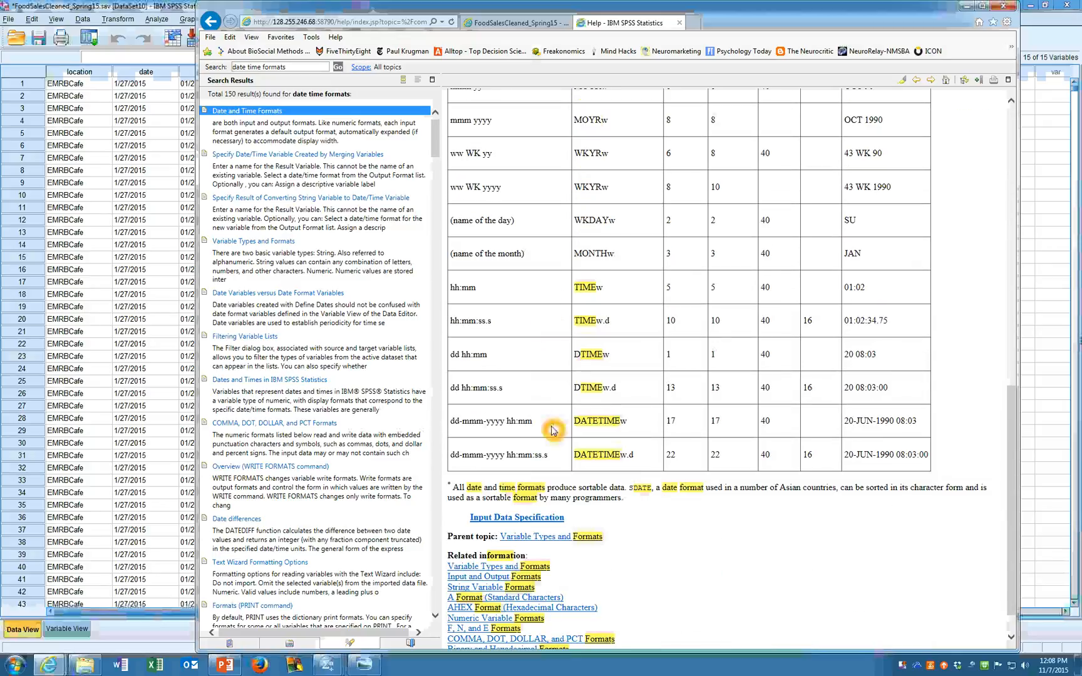
{"action": "left_click", "coordinate": [680, 25]}
{"action": "left_click", "coordinate": [964, 5]}
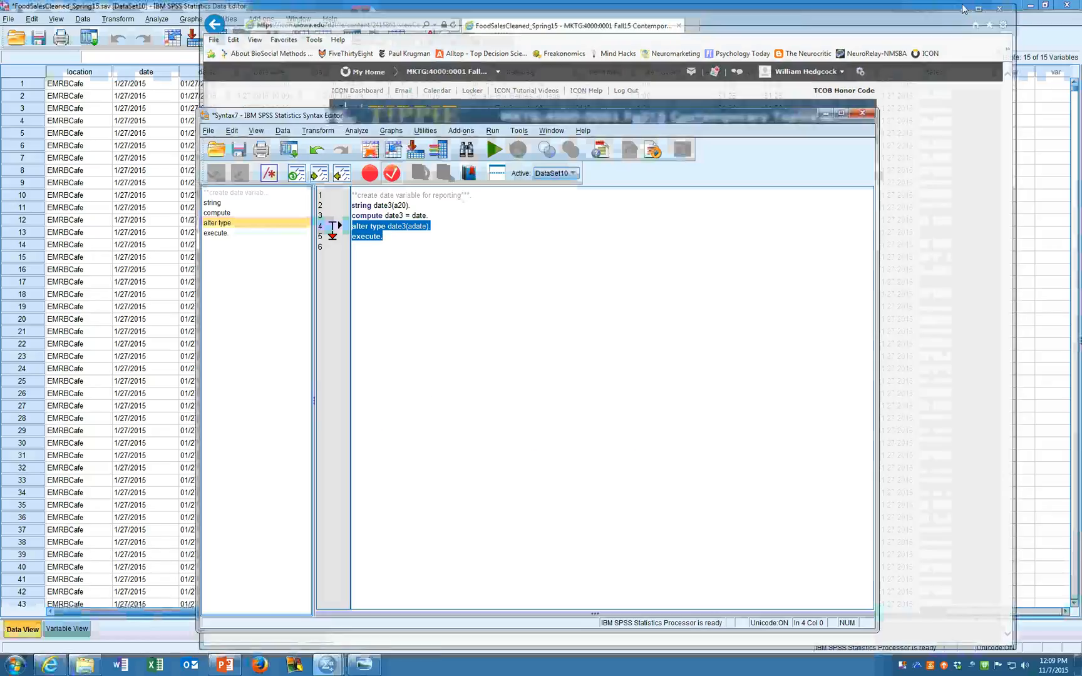
- Below the execute command, leave a blank line and write "compute dayofweek = xdate.wkday(date3)." in the syntax
{"action": "left_click", "coordinate": [391, 254]}
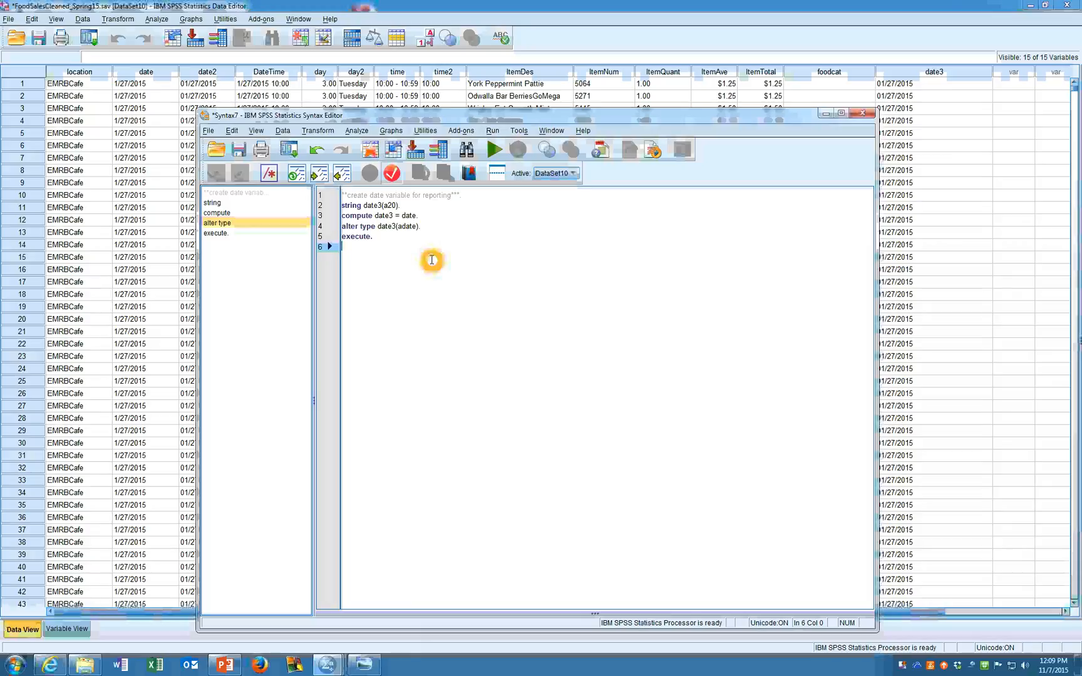
{"action": "key", "text": "Return"}
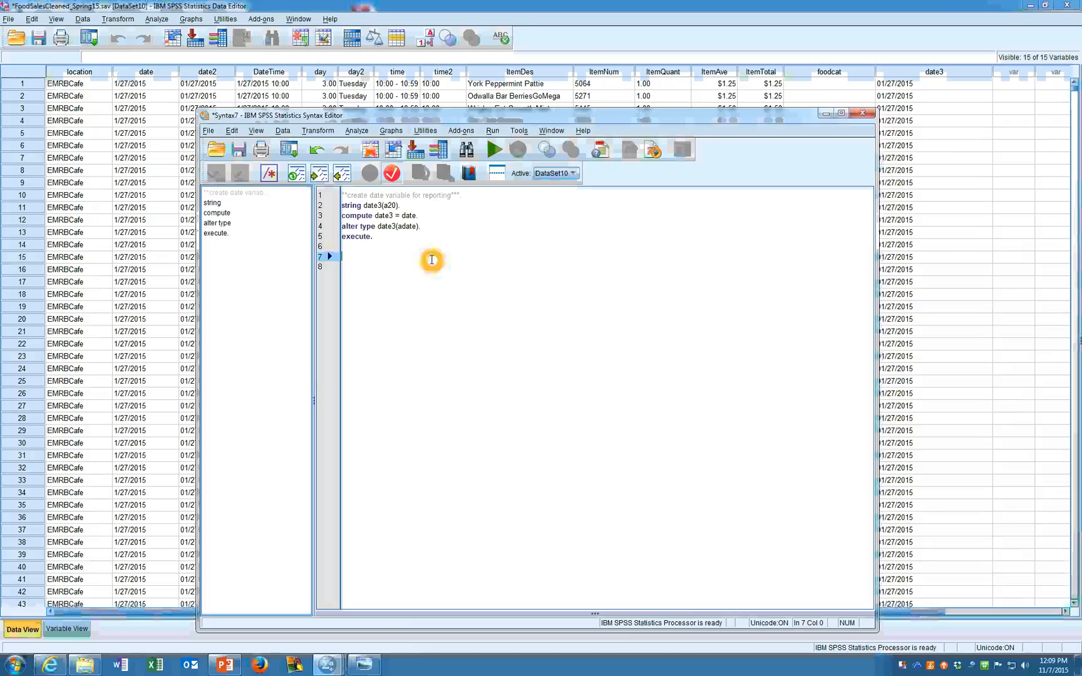
{"action": "type", "text": "compute "}
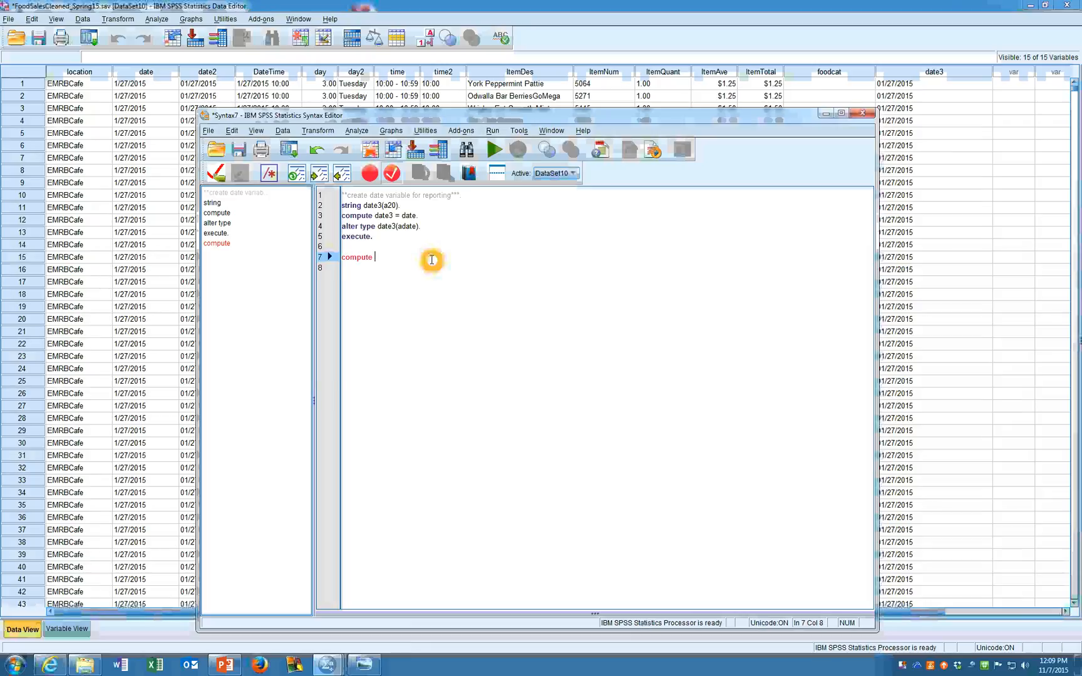
{"action": "type", "text": "dayofwee"}
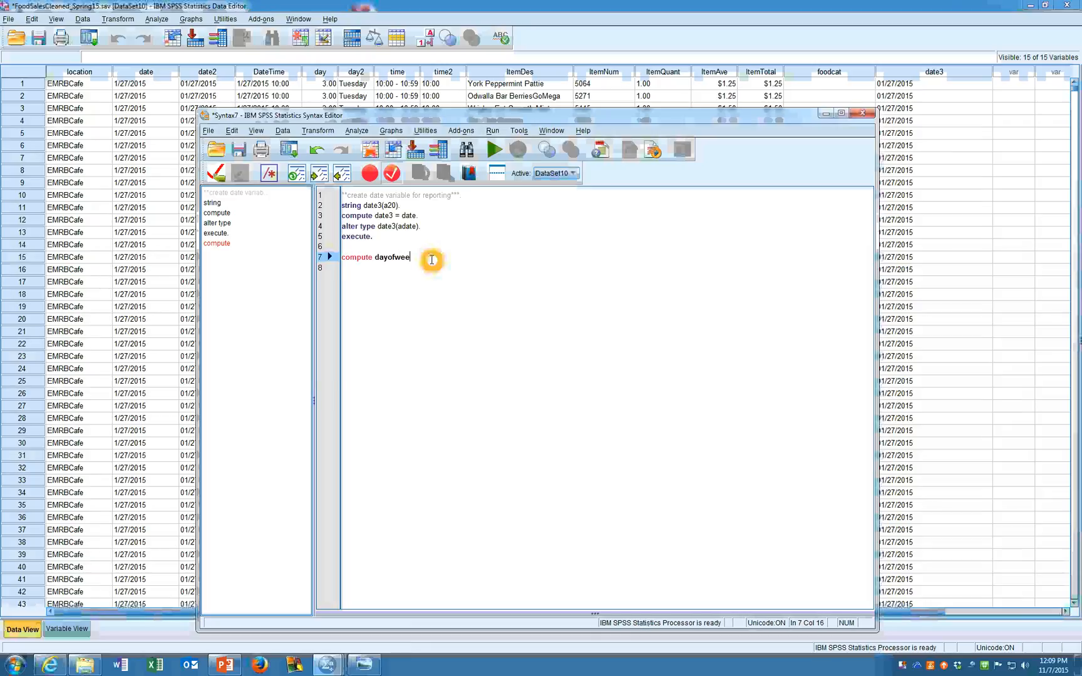
{"action": "type", "text": "k = xda"}
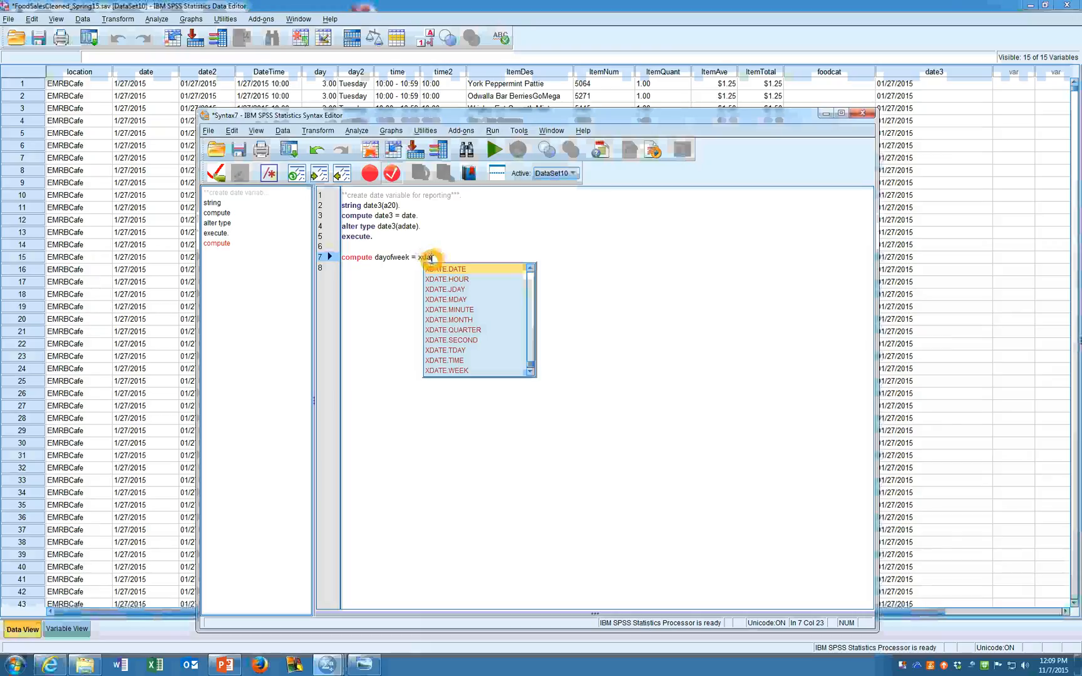
{"action": "type", "text": "te"}
{"action": "type", "text": ".w"}
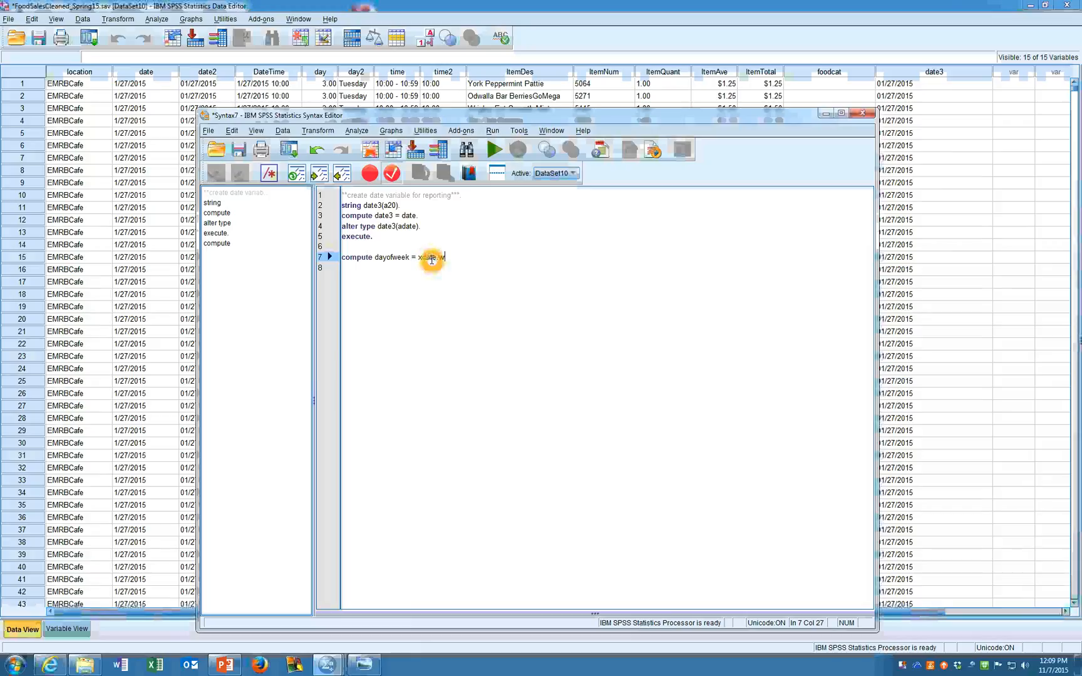
{"action": "type", "text": "kday(date3"}
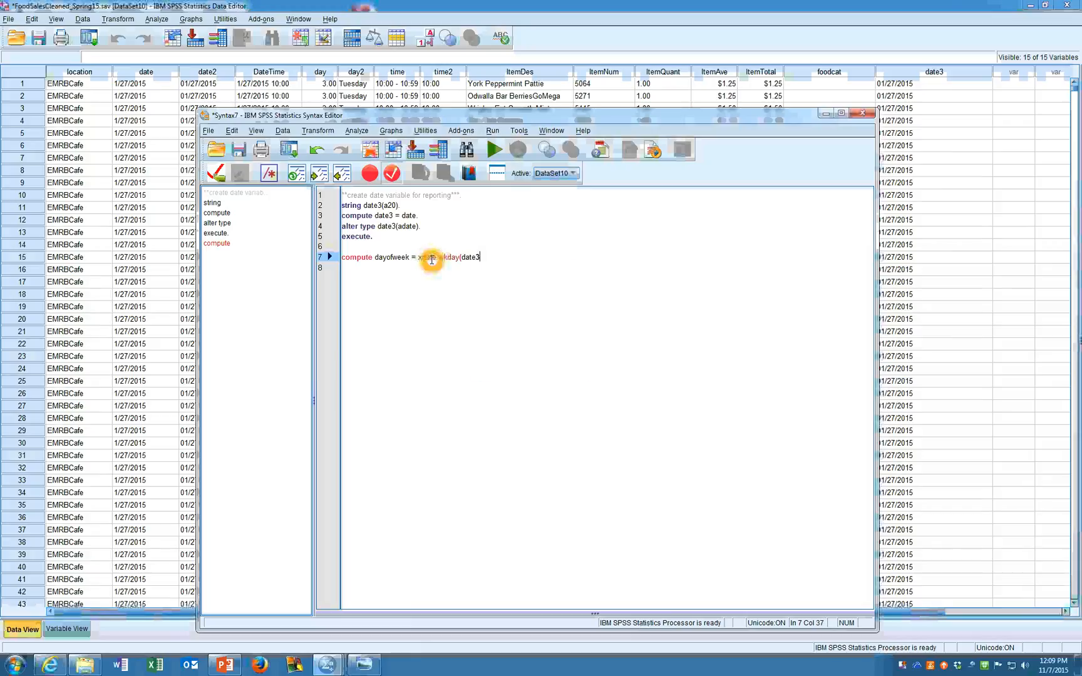
{"action": "type", "text": ")."}
{"action": "key", "text": "Return"}
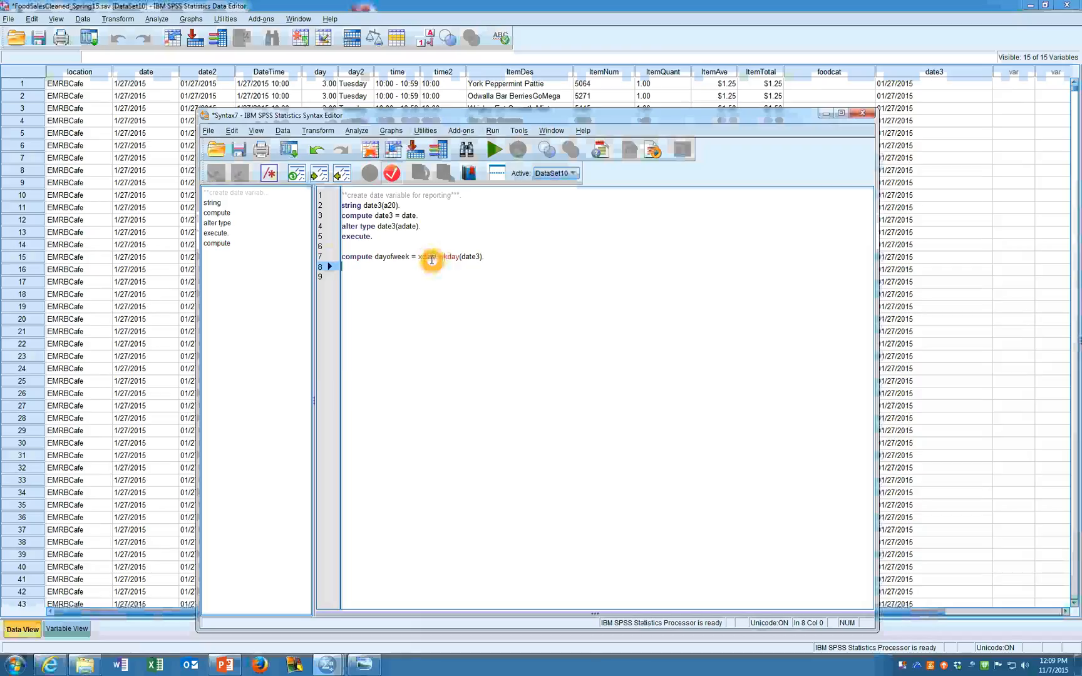
- Add the line "frequencies dayofweek." and run only the dayofweek compute and frequencies lines
{"action": "type", "text": "f"}
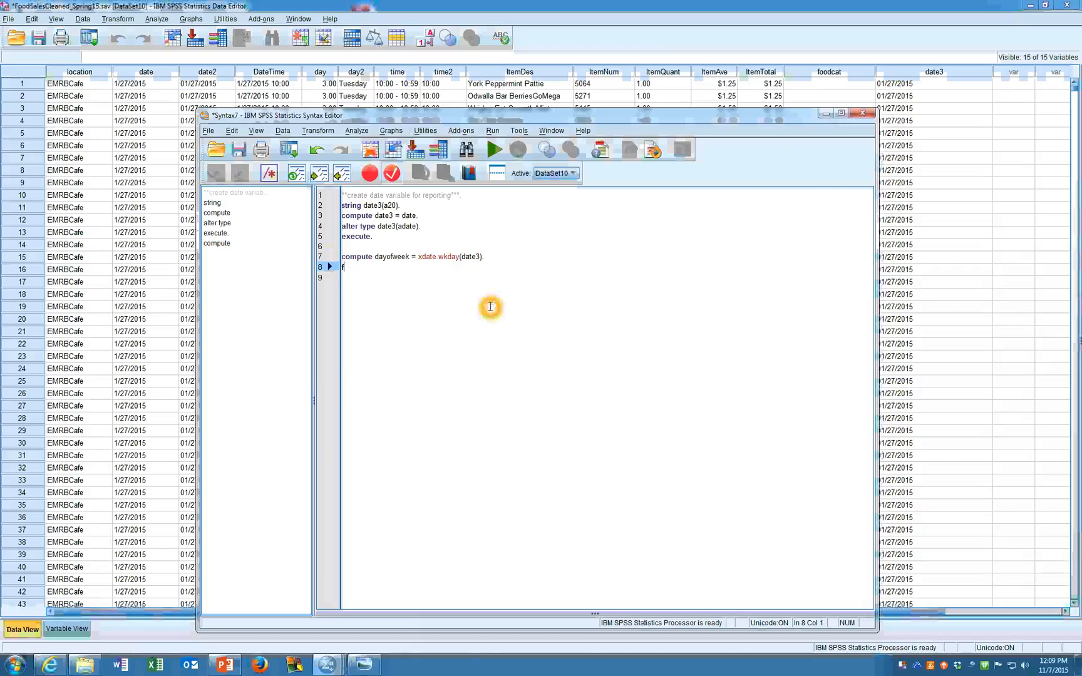
{"action": "type", "text": "requencies dayofweek."}
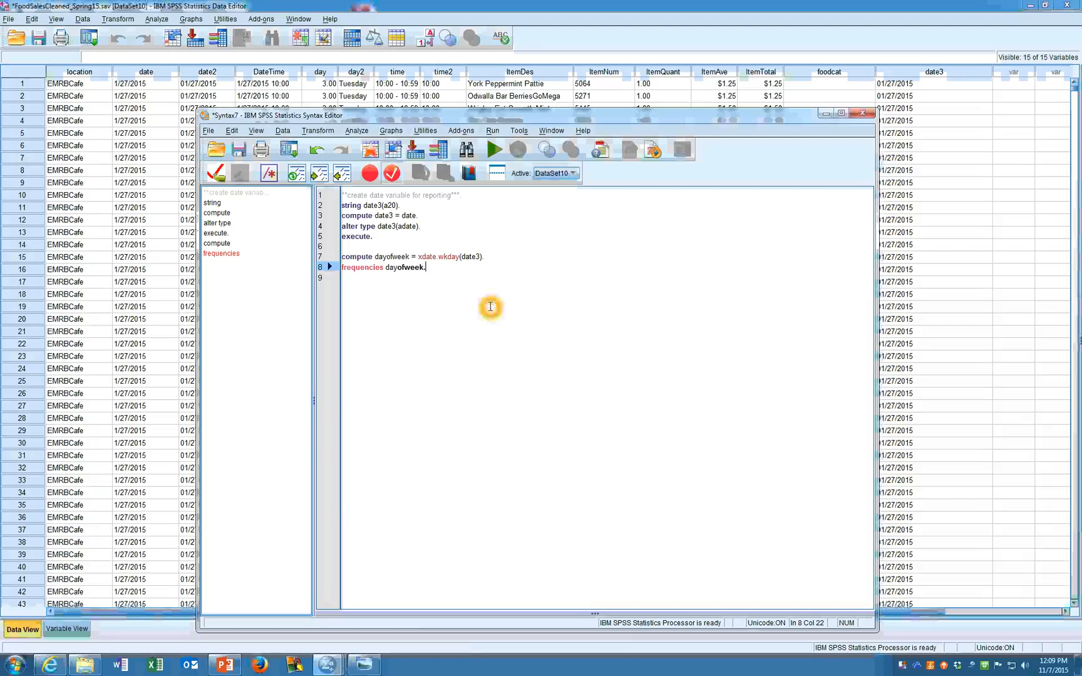
{"action": "left_click", "coordinate": [491, 307]}
{"action": "left_click_drag", "start_coordinate": [422, 268], "coordinate": [342, 257]}
{"action": "left_click", "coordinate": [495, 151]}
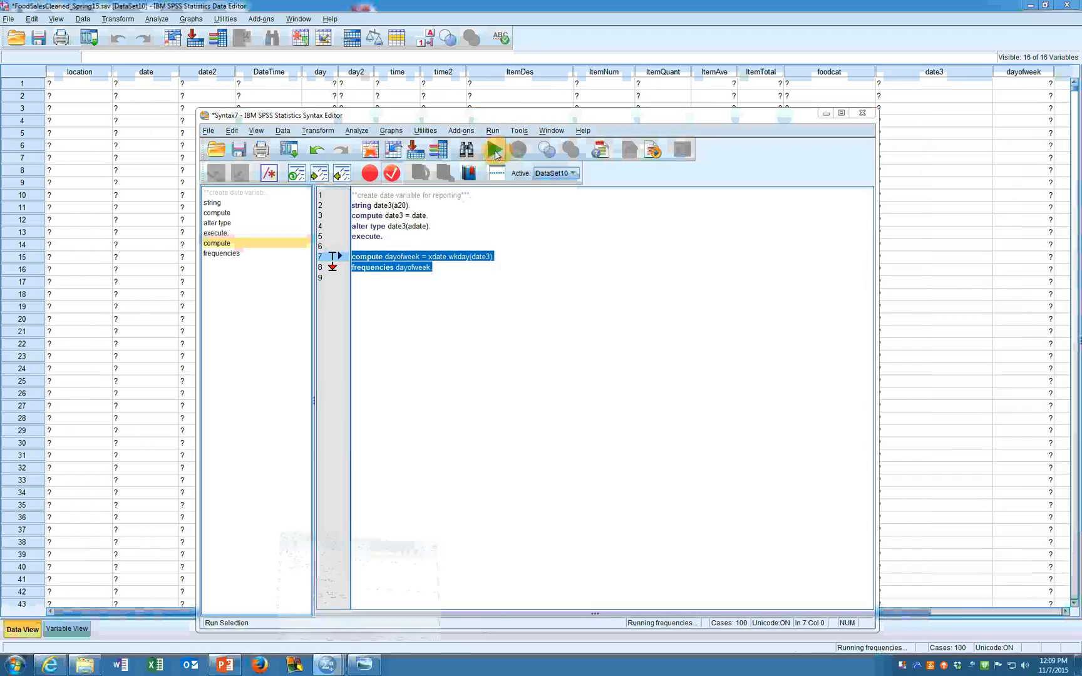
- Bring the food sales data window to the front and narrow the date3 column beside dayofweek
{"action": "left_click", "coordinate": [1028, 70]}
{"action": "left_click", "coordinate": [1040, 82]}
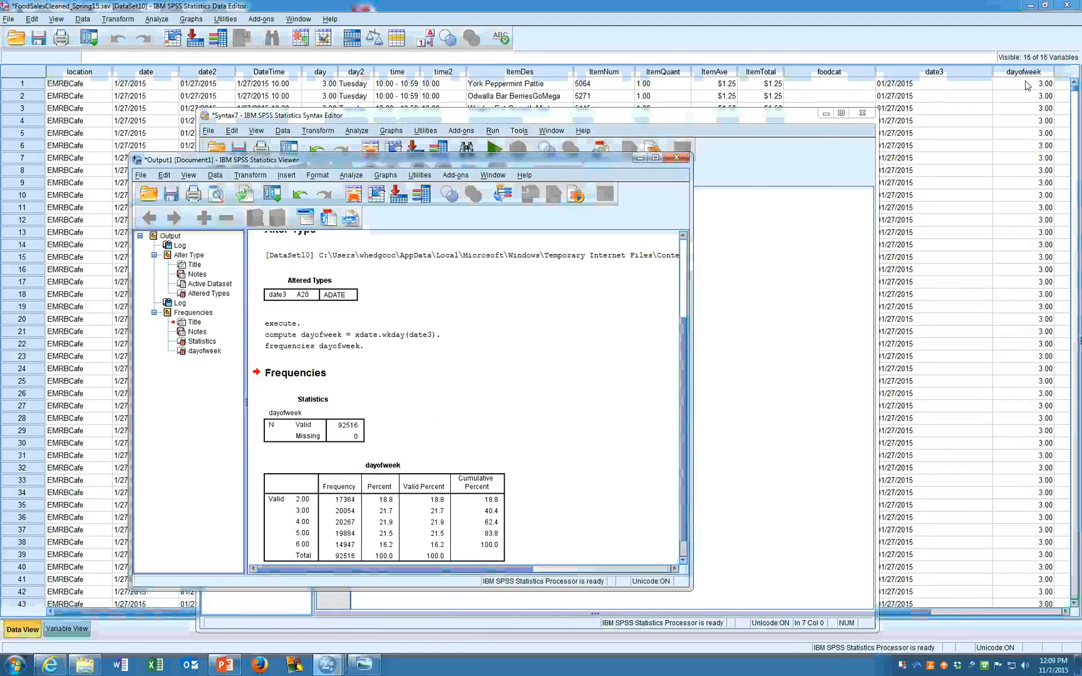
{"action": "left_click", "coordinate": [1023, 75]}
{"action": "left_click_drag", "start_coordinate": [993, 72], "coordinate": [844, 74]}
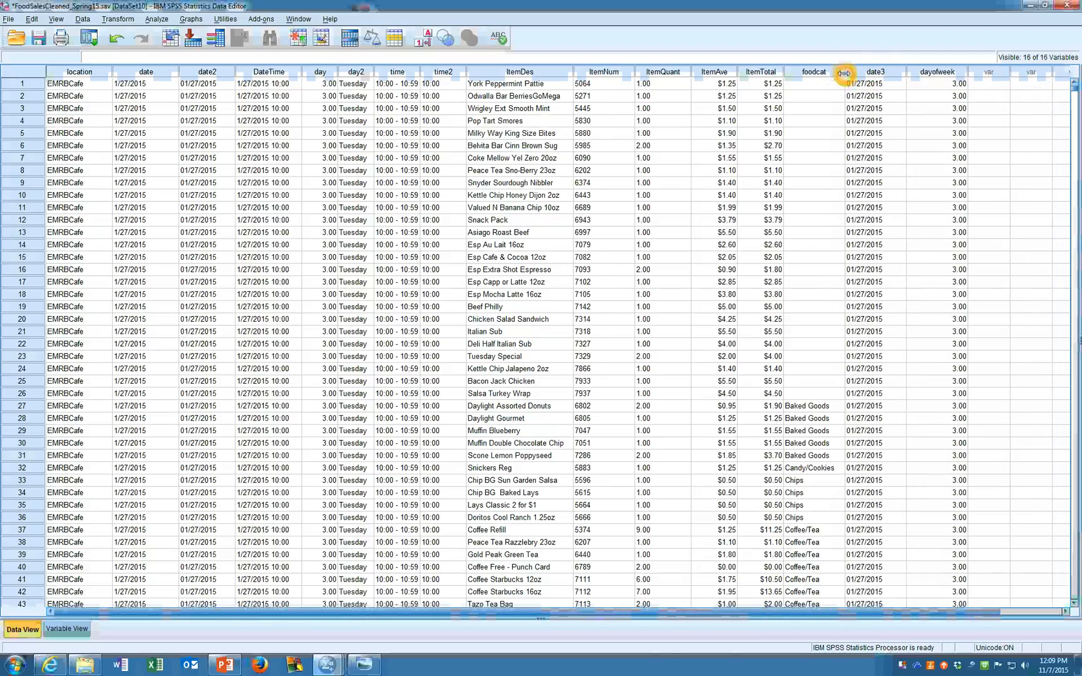
- Bring up the Output1 viewer and examine the dayofweek frequency table's day codes and the missing count in the Statistics table
{"action": "mouse_move", "coordinate": [333, 670]}
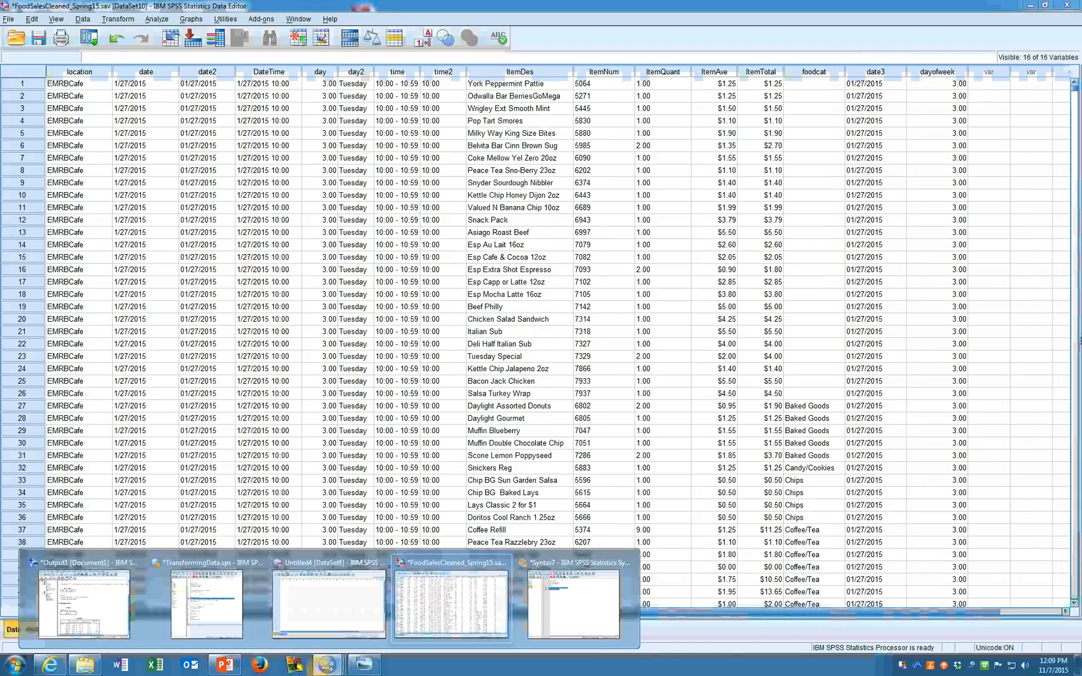
{"action": "left_click", "coordinate": [69, 598]}
{"action": "scroll", "coordinate": [594, 436], "scroll_direction": "down", "scroll_amount": 1}
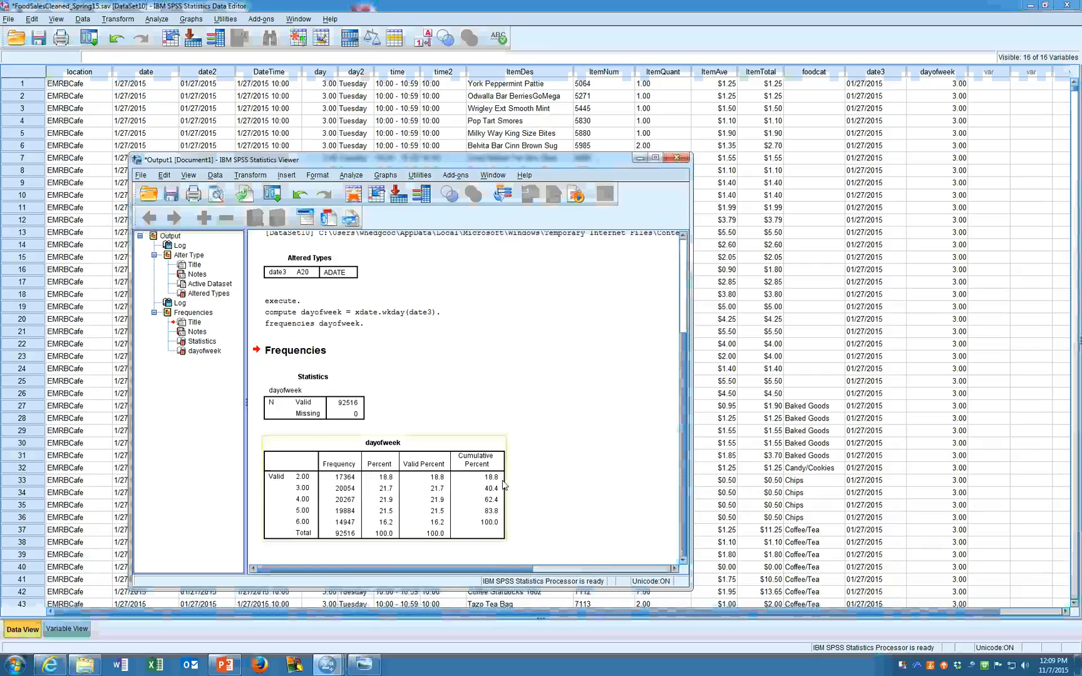
{"action": "left_click", "coordinate": [304, 488]}
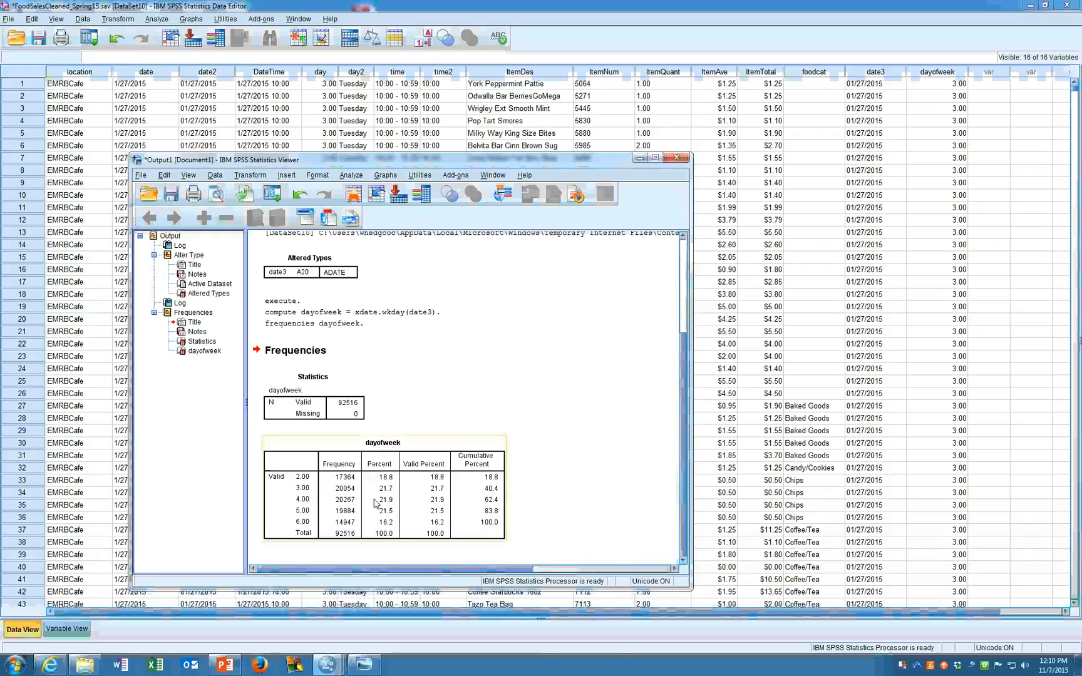
{"action": "left_click", "coordinate": [308, 523]}
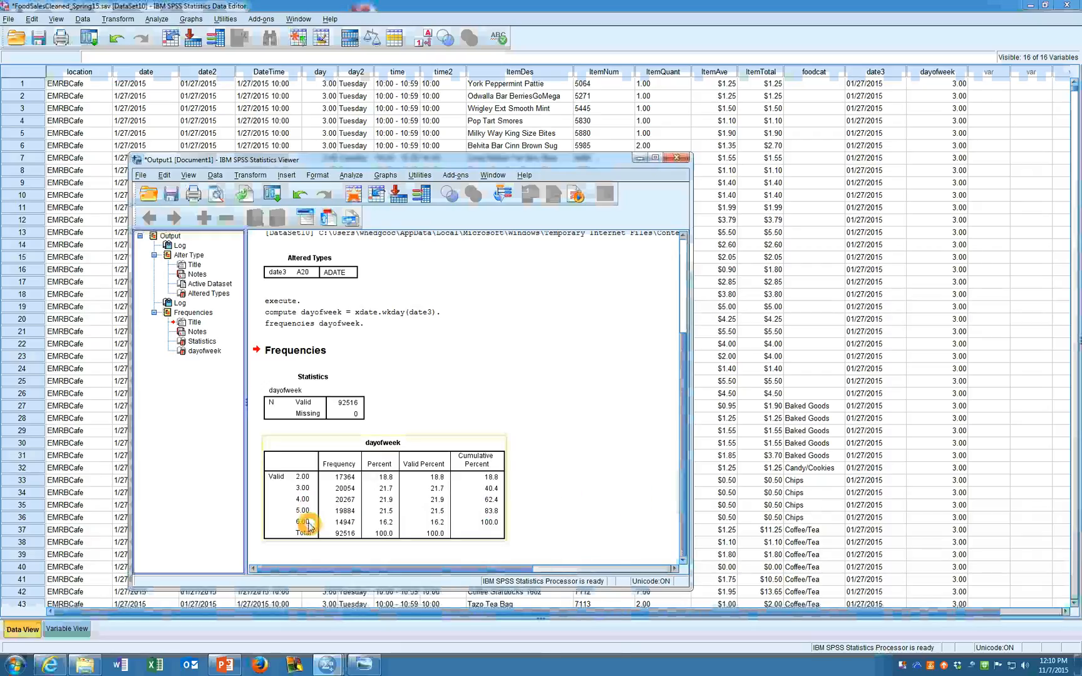
{"action": "left_click", "coordinate": [580, 511]}
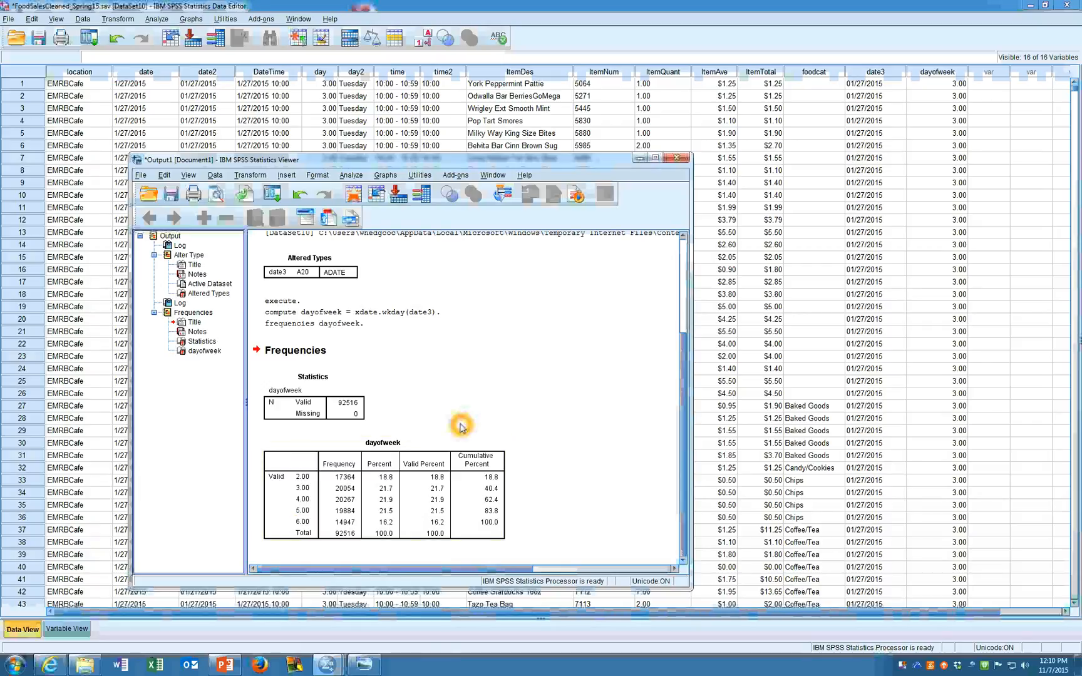
{"action": "left_click", "coordinate": [572, 427]}
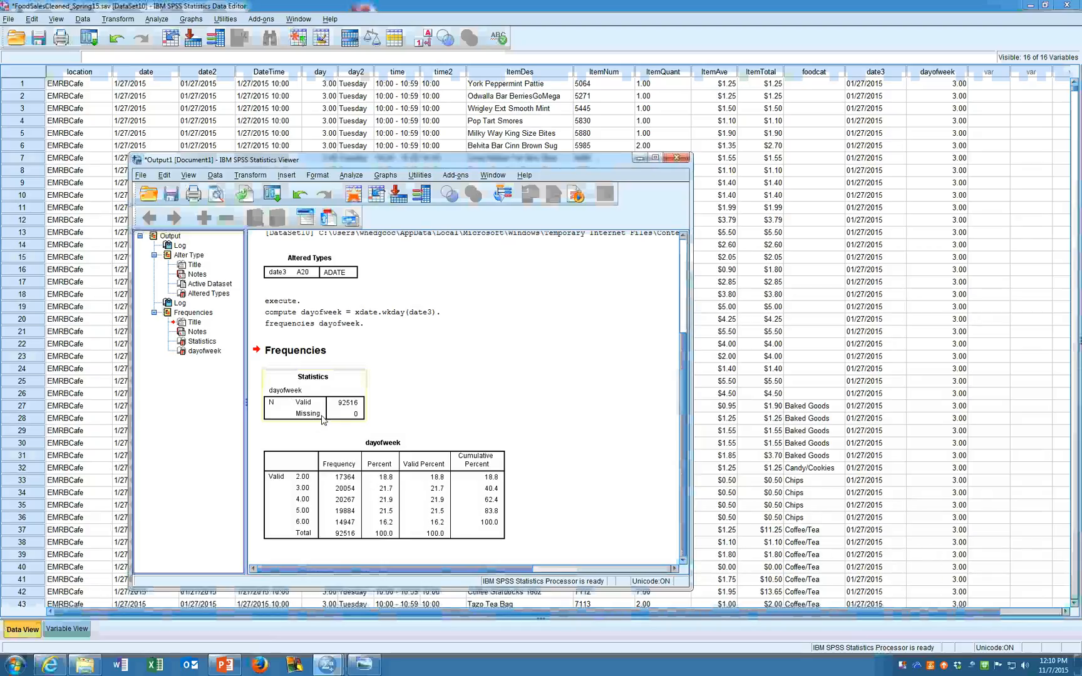
{"action": "left_click", "coordinate": [356, 417]}
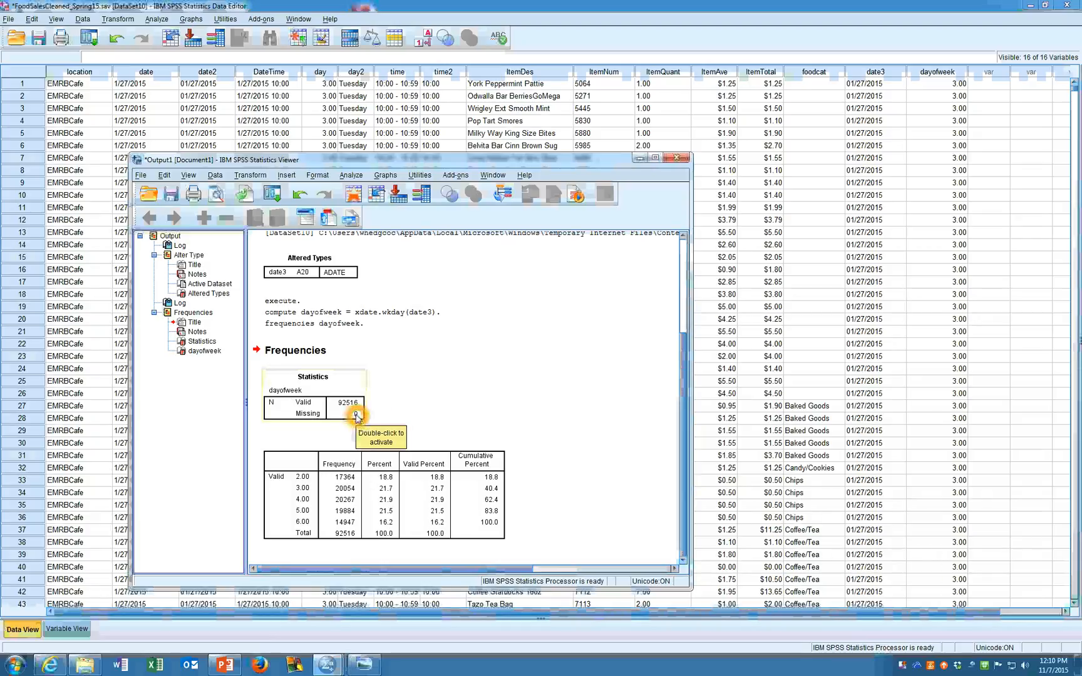
{"action": "left_click", "coordinate": [546, 427]}
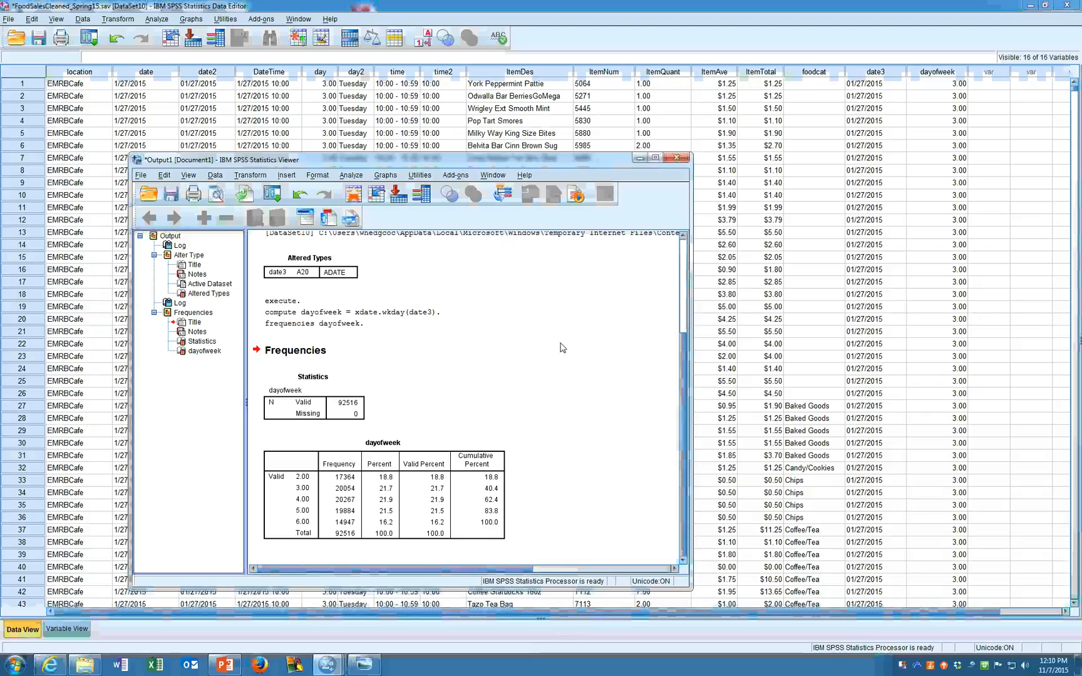
- Minimize the output viewer and bring the Syntax7 window back to the front
{"action": "left_click", "coordinate": [639, 158]}
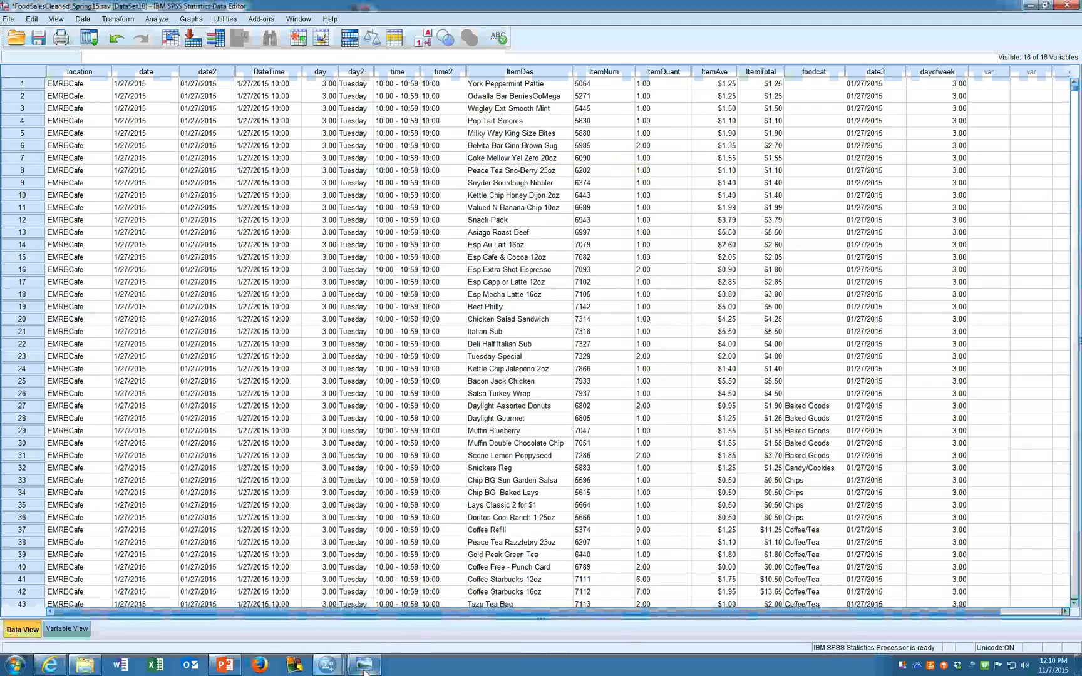
{"action": "mouse_move", "coordinate": [326, 663]}
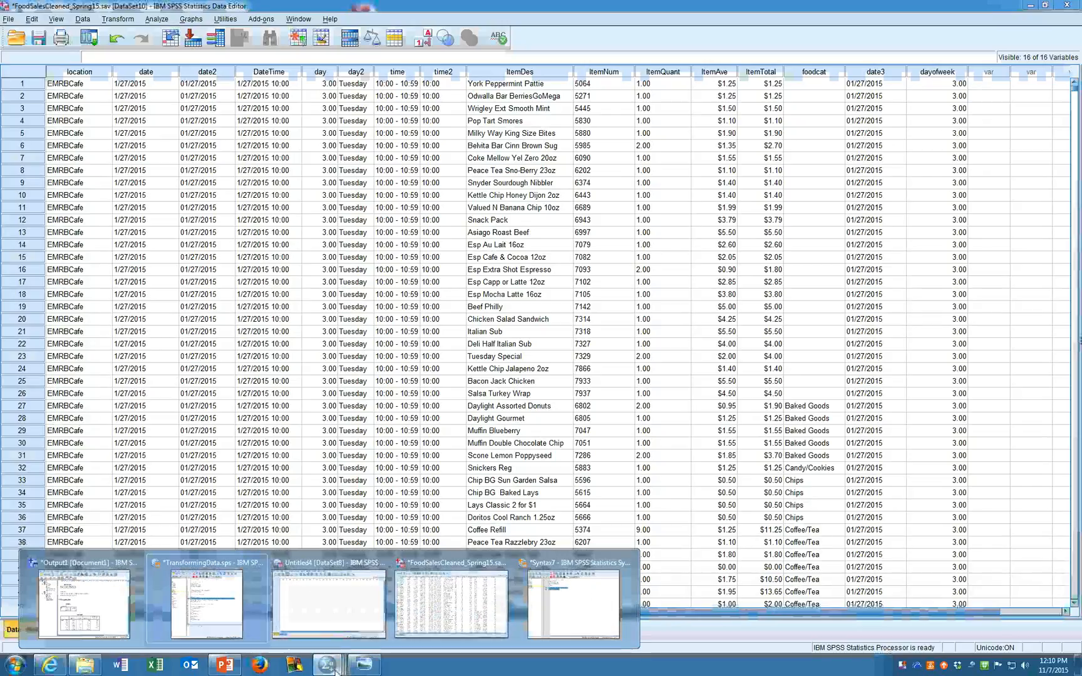
{"action": "left_click", "coordinate": [573, 600]}
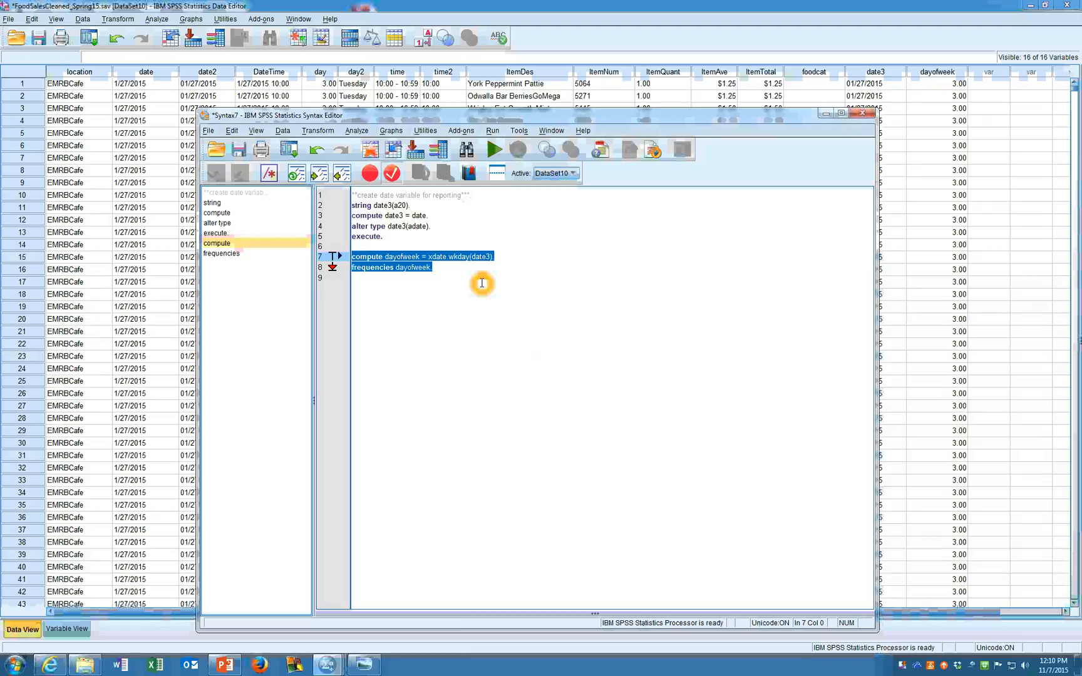
{"action": "right_click", "coordinate": [904, 669]}
{"action": "left_click", "coordinate": [763, 633]}
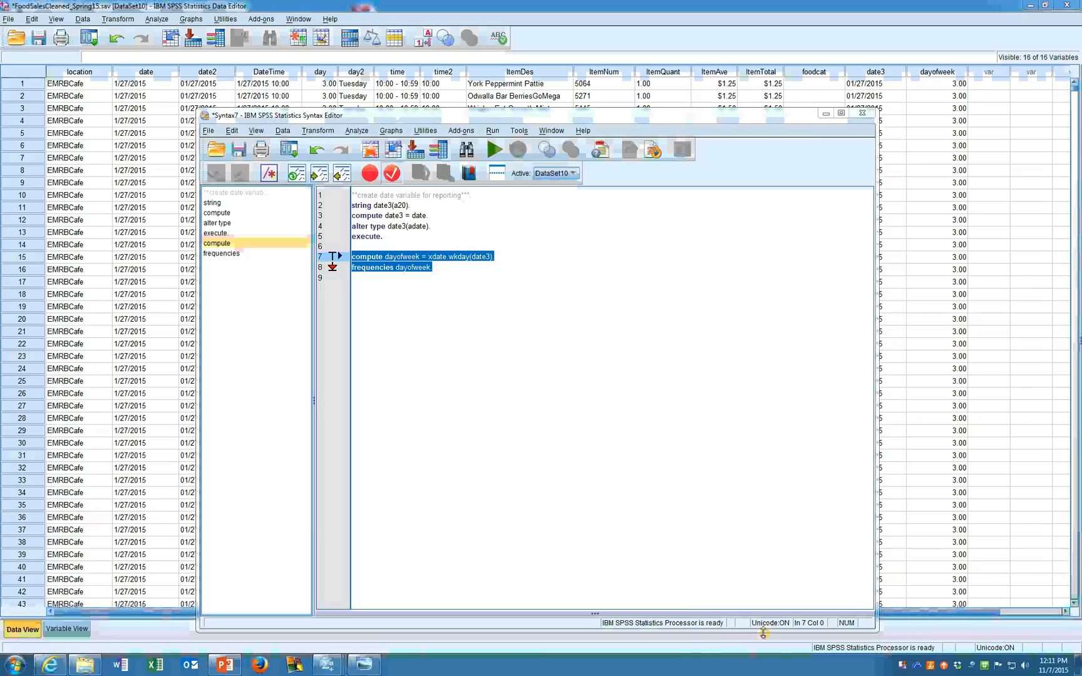